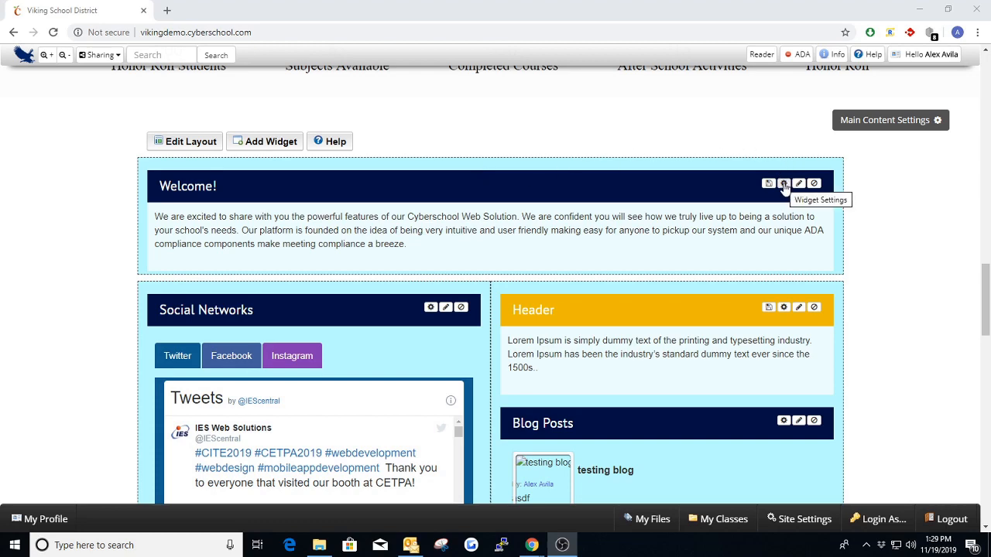
- Open the Welcome! text box's widget settings to view its full editor, then close them without changes
{"action": "left_click", "coordinate": [784, 184]}
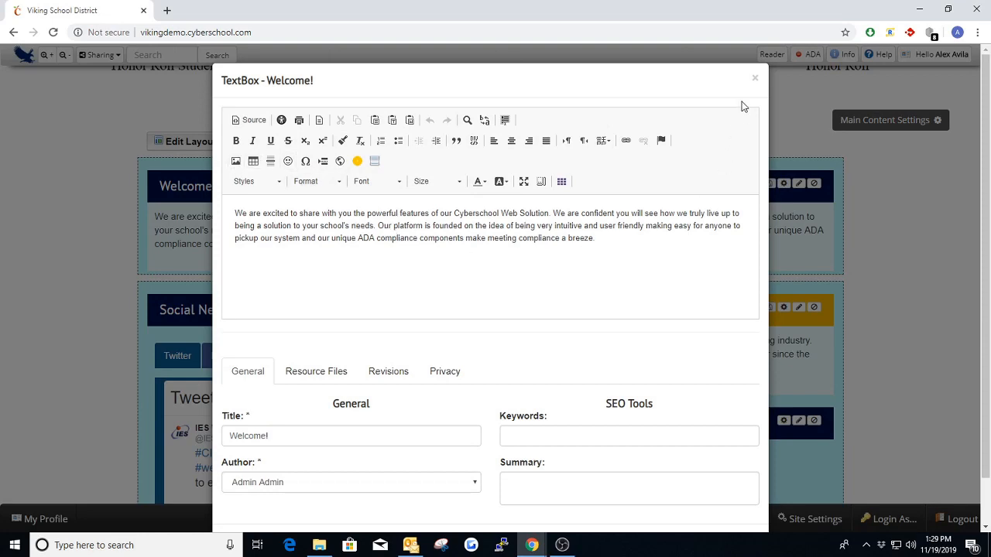
{"action": "left_click", "coordinate": [755, 78]}
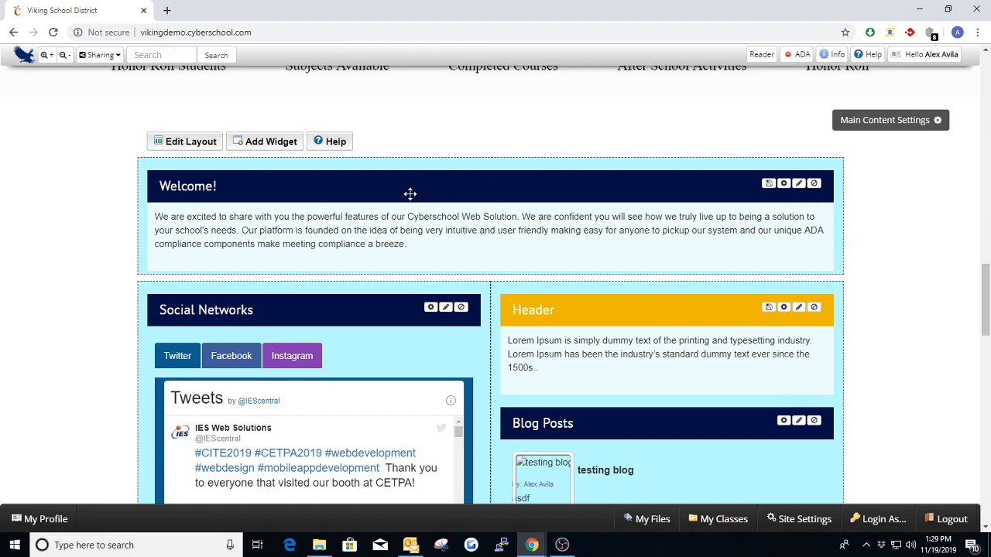
- Add the line "This is a paragraph" below the existing Welcome! text, separated by a blank line
{"action": "left_click", "coordinate": [411, 244]}
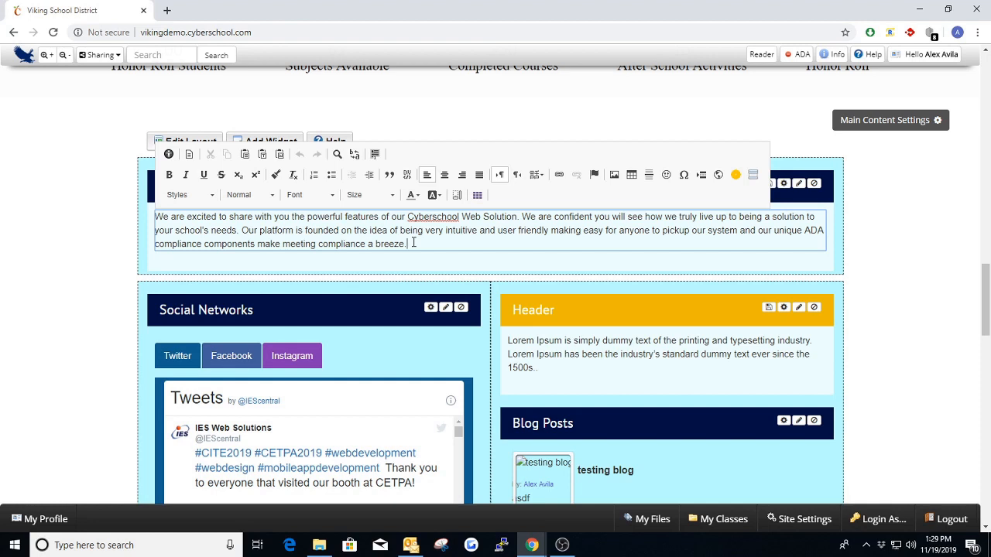
{"action": "key", "text": "Return"}
{"action": "key", "text": "Return"}
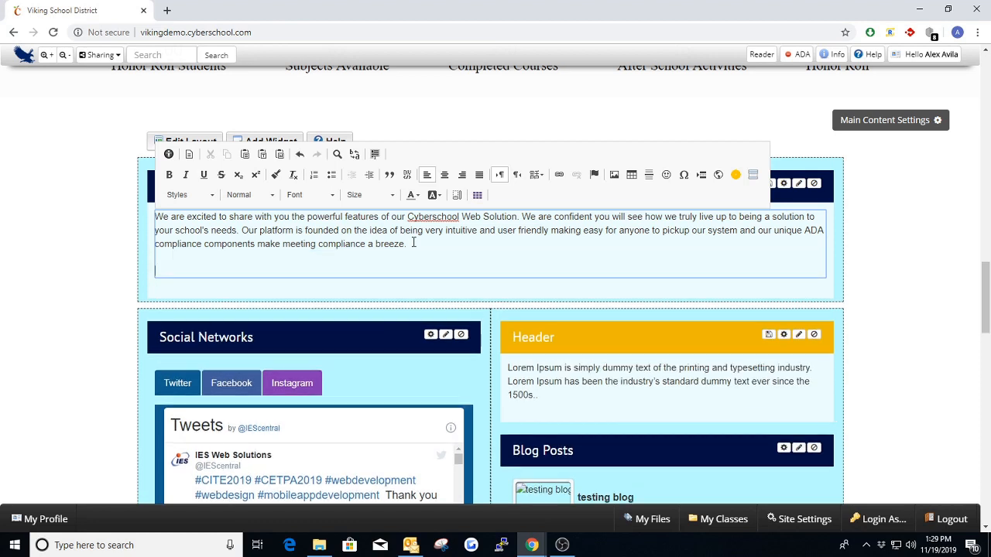
{"action": "type", "text": "This is a paragraph"}
{"action": "key", "text": "Return"}
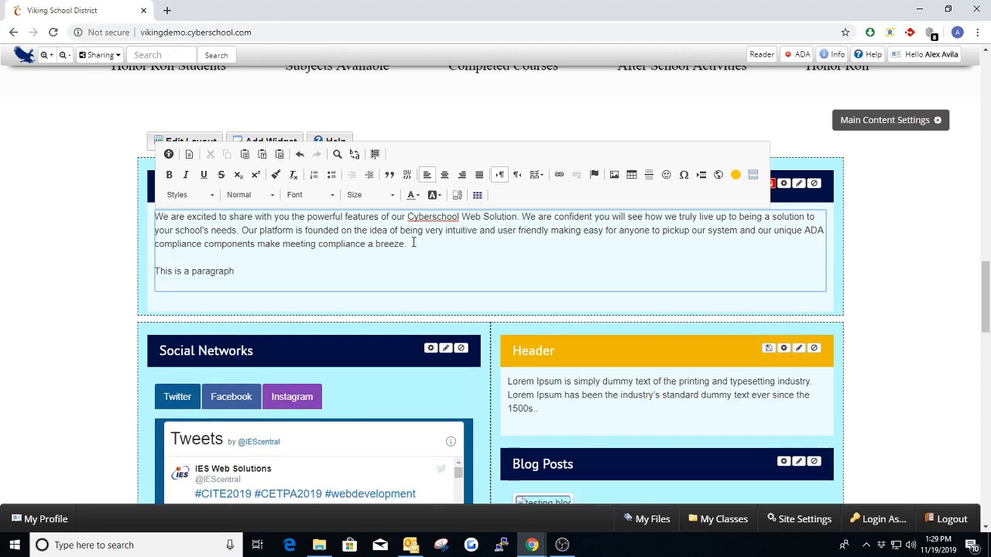
- Add the line "This is a Header" below the new paragraph and format it as Heading 1
{"action": "type", "text": "This is a Header"}
{"action": "left_click_drag", "start_coordinate": [223, 285], "coordinate": [155, 285]}
{"action": "left_click", "coordinate": [248, 195]}
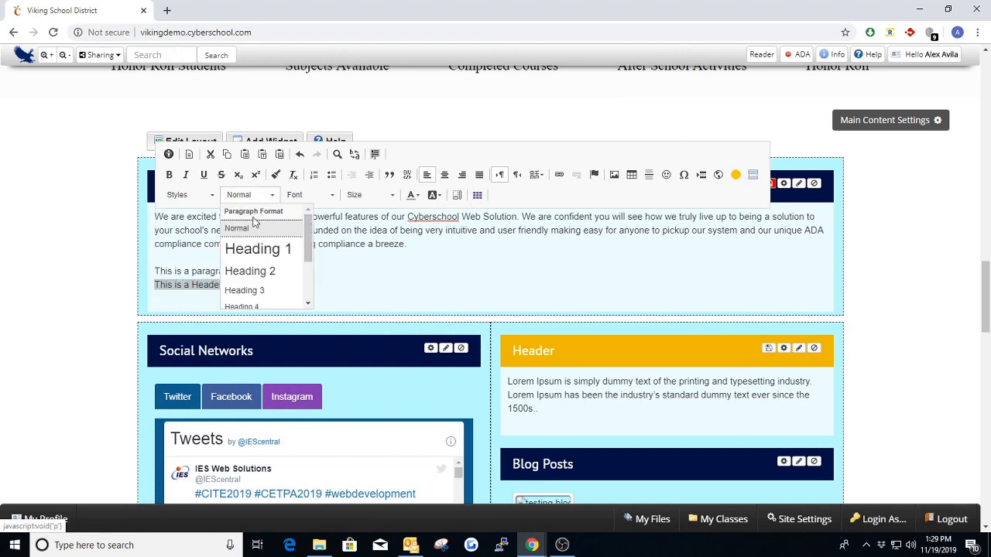
{"action": "left_click", "coordinate": [258, 248]}
{"action": "left_click", "coordinate": [271, 283]}
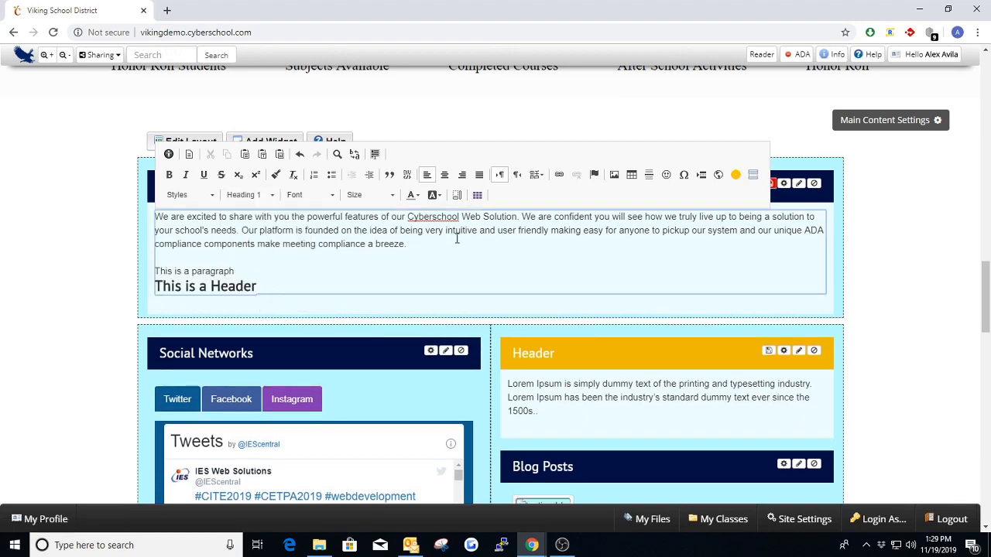
- Leave the inline editor and save the changes to the Welcome! text box
{"action": "left_click", "coordinate": [948, 259]}
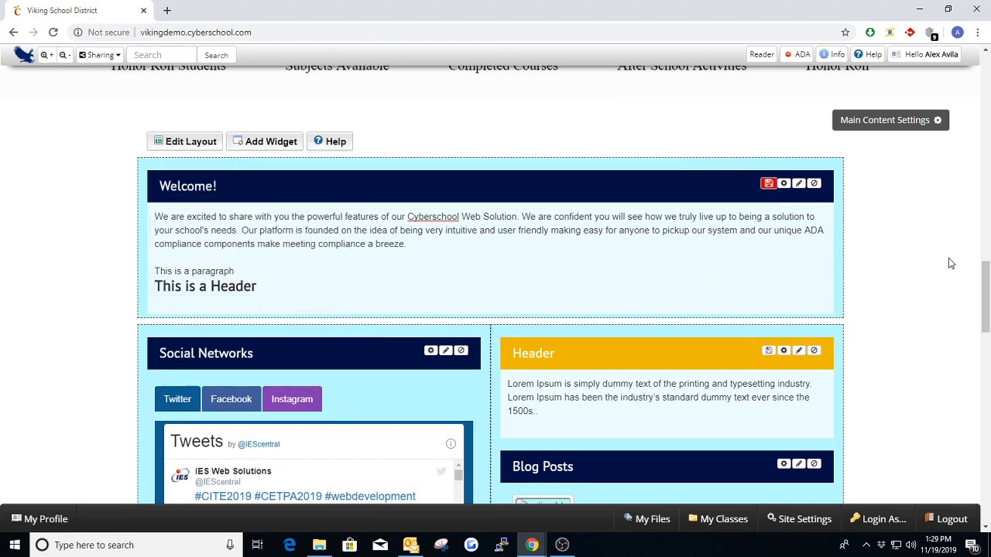
{"action": "left_click", "coordinate": [769, 183]}
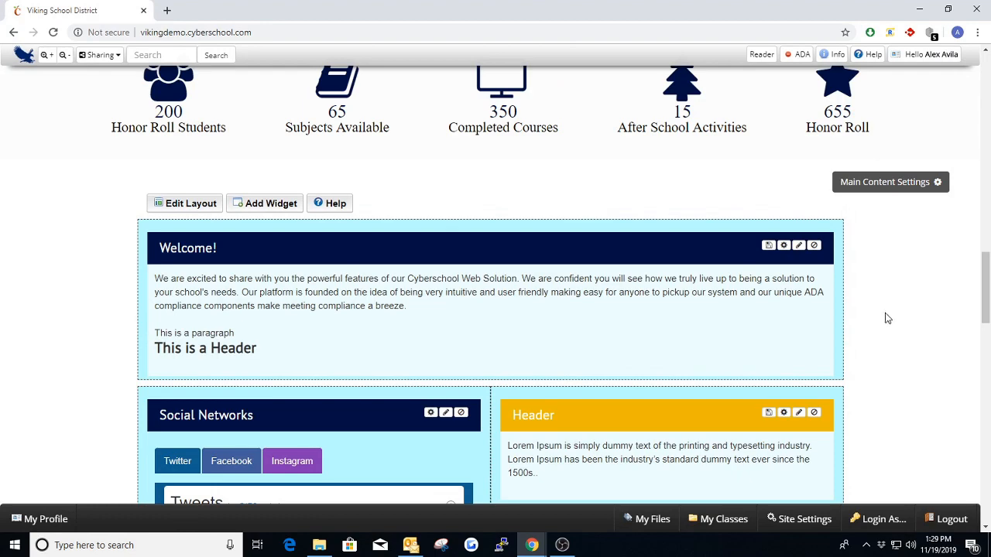
{"action": "scroll", "coordinate": [888, 318], "scroll_direction": "down", "scroll_amount": 1}
{"action": "scroll", "coordinate": [888, 319], "scroll_direction": "down", "scroll_amount": 1}
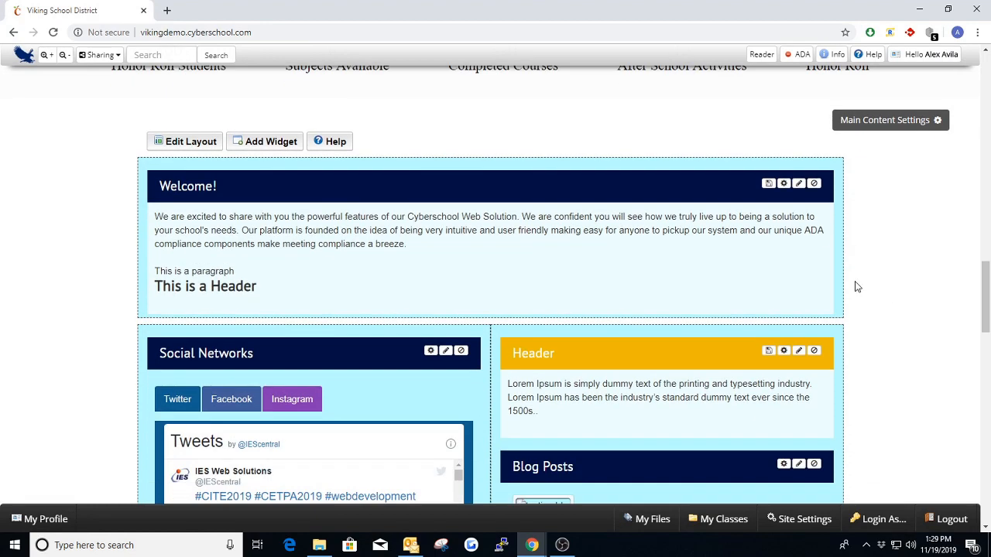
- Add an empty line below "This is a Header" and turn on Show Blocks for the Welcome! text
{"action": "left_click", "coordinate": [260, 285]}
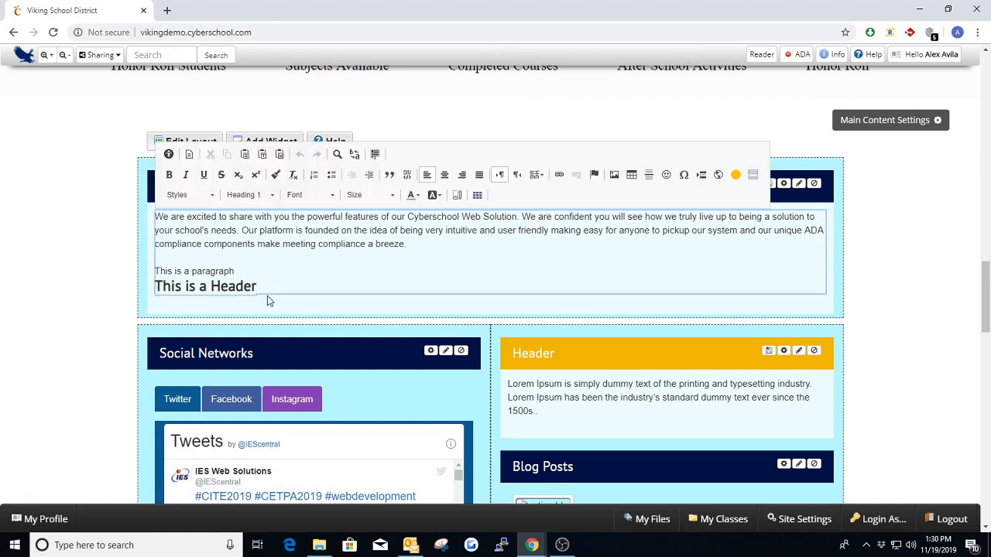
{"action": "key", "text": "Return"}
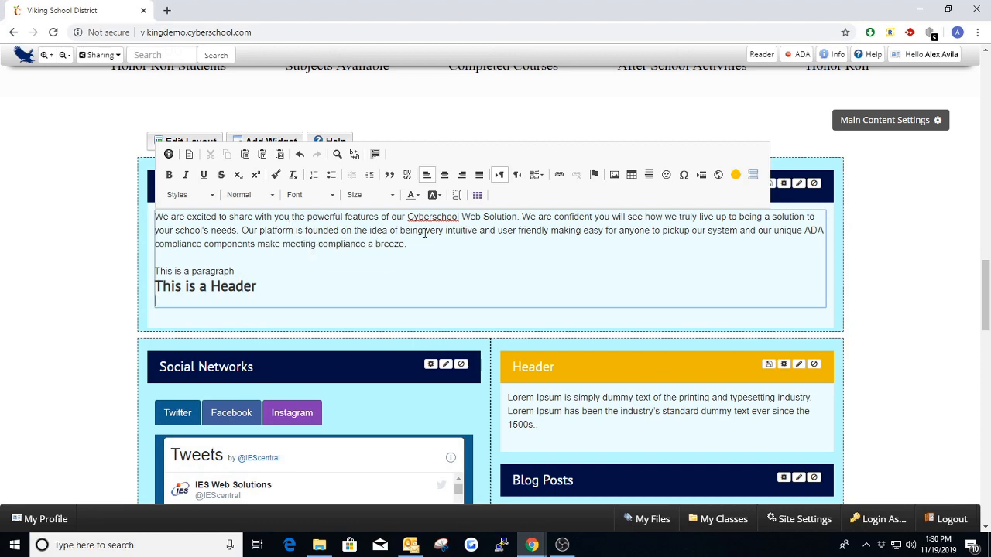
{"action": "left_click", "coordinate": [457, 195]}
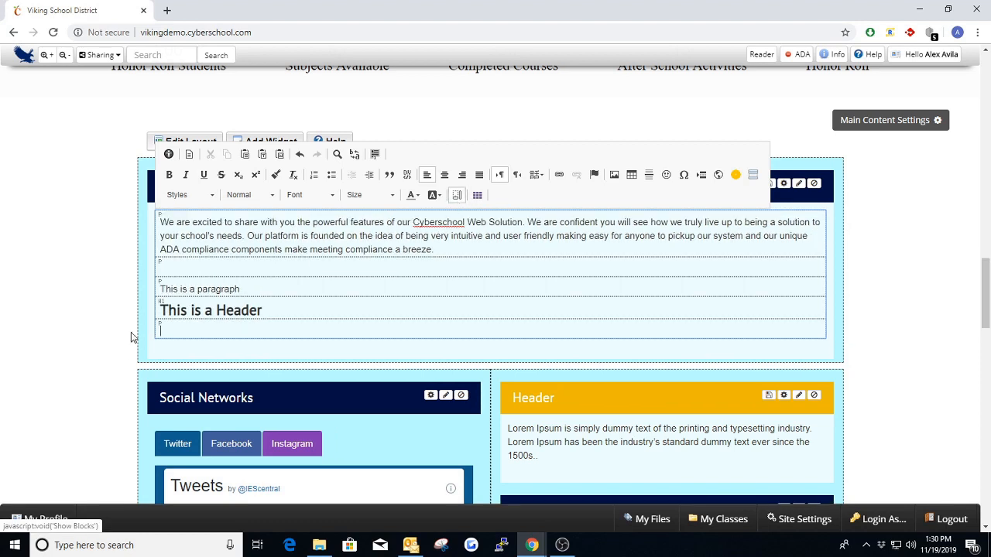
- Change the "This is a Header" line to the Normal paragraph format
{"action": "left_click_drag", "start_coordinate": [285, 306], "coordinate": [158, 311]}
{"action": "left_click", "coordinate": [249, 195]}
{"action": "scroll", "coordinate": [252, 232], "scroll_direction": "up", "scroll_amount": 2}
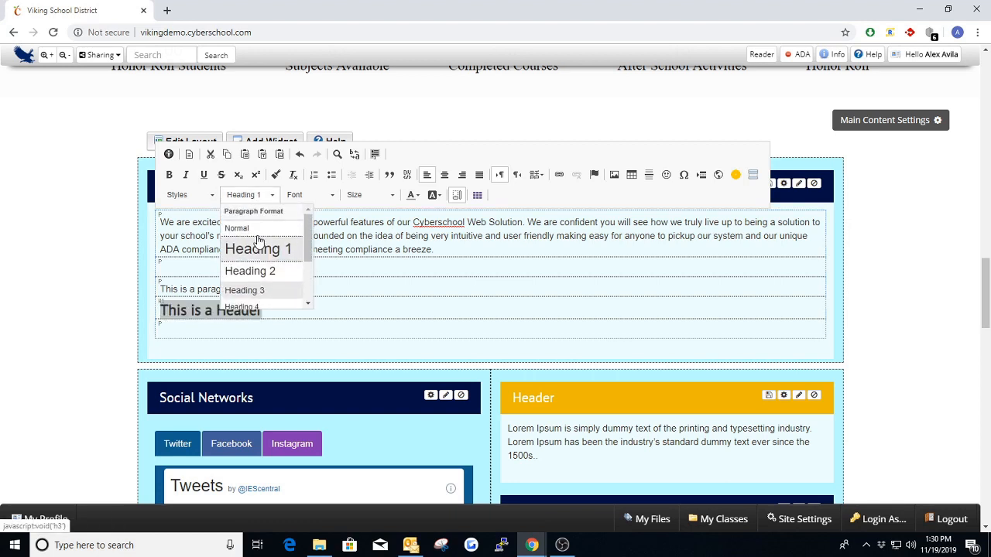
{"action": "left_click", "coordinate": [237, 227]}
{"action": "left_click", "coordinate": [238, 309]}
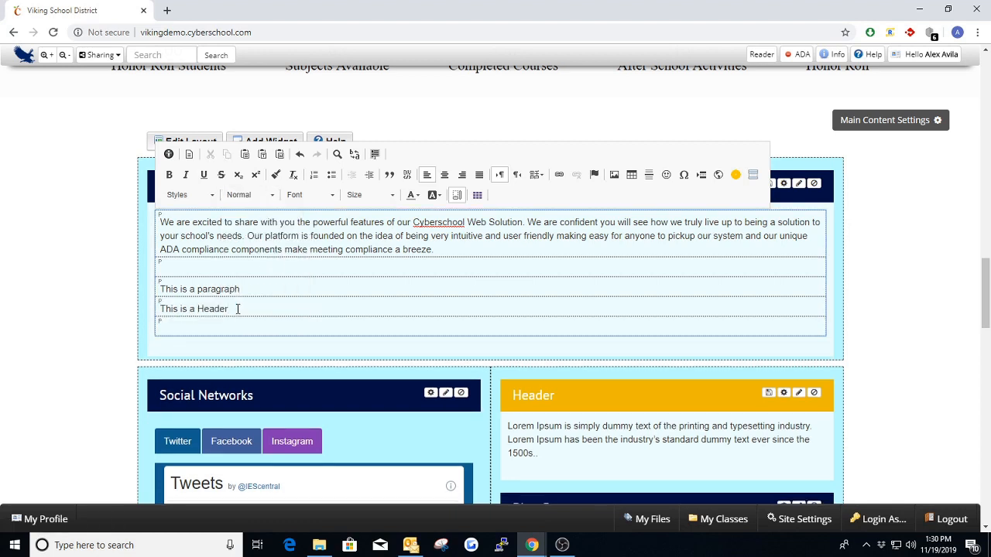
- Format the "This is a Header" line as Heading 1 and leave the inline editor
{"action": "left_click_drag", "start_coordinate": [237, 309], "coordinate": [158, 309]}
{"action": "left_click", "coordinate": [250, 195]}
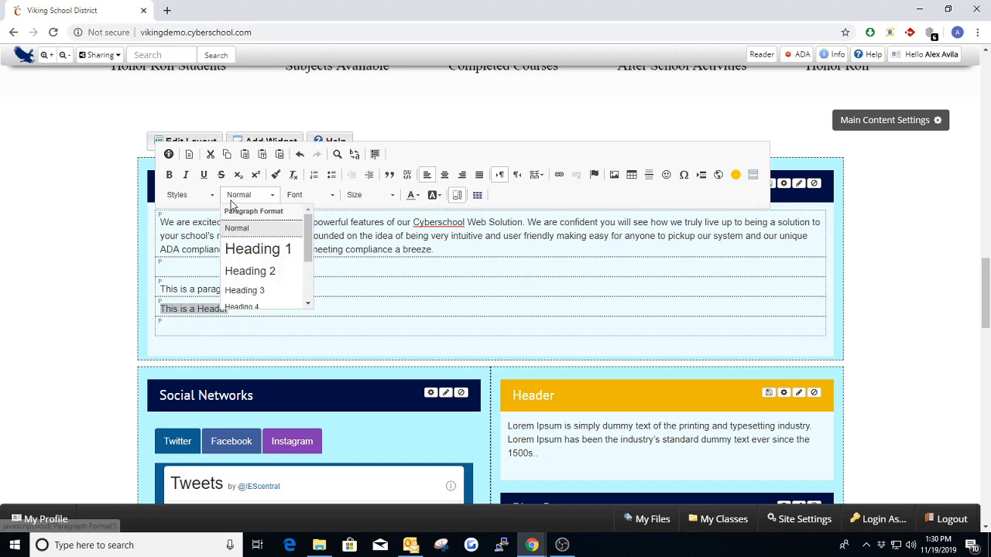
{"action": "left_click", "coordinate": [260, 250]}
{"action": "left_click", "coordinate": [188, 325]}
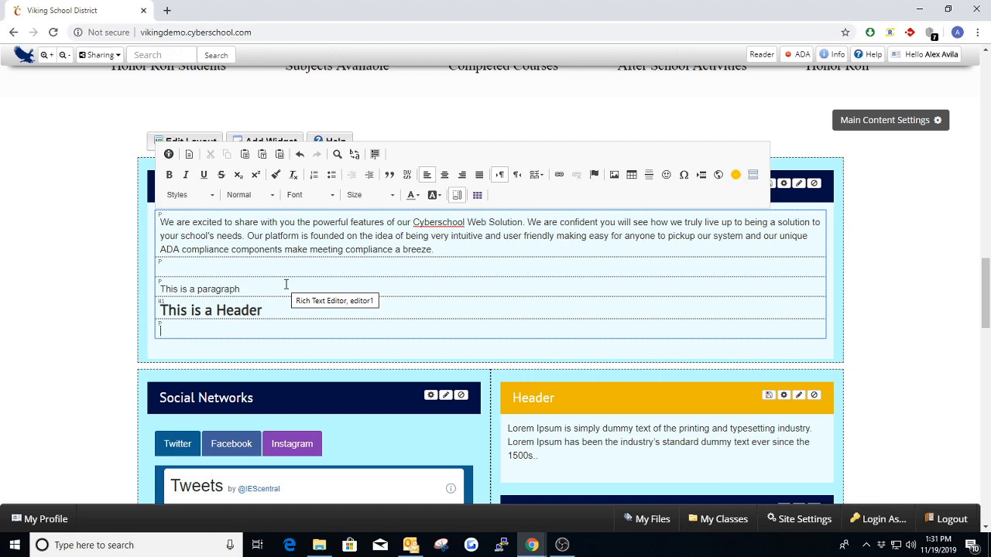
{"action": "left_click", "coordinate": [910, 287]}
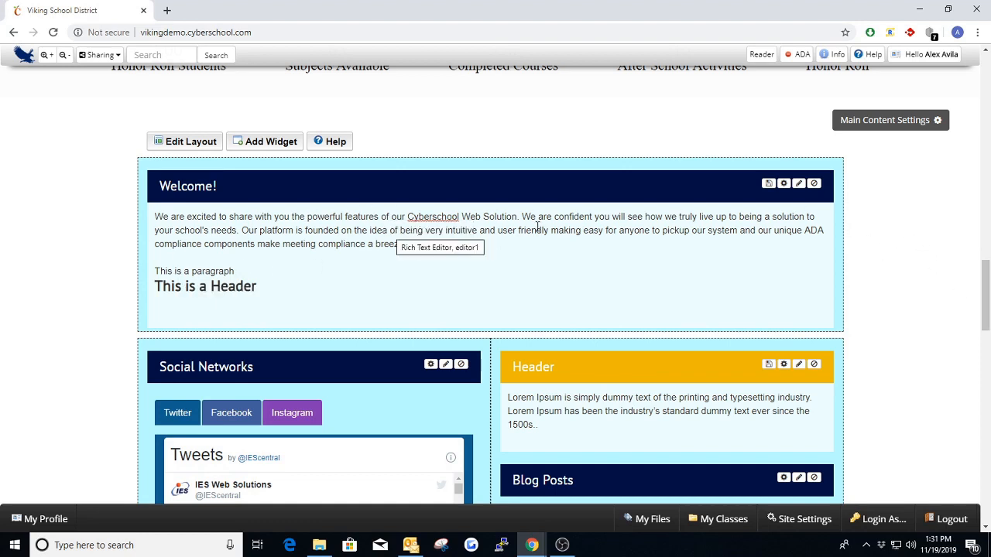
- Log in to the site through Special Login with the site editor's administrator account
{"action": "left_click_drag", "start_coordinate": [985, 298], "coordinate": [985, 293]}
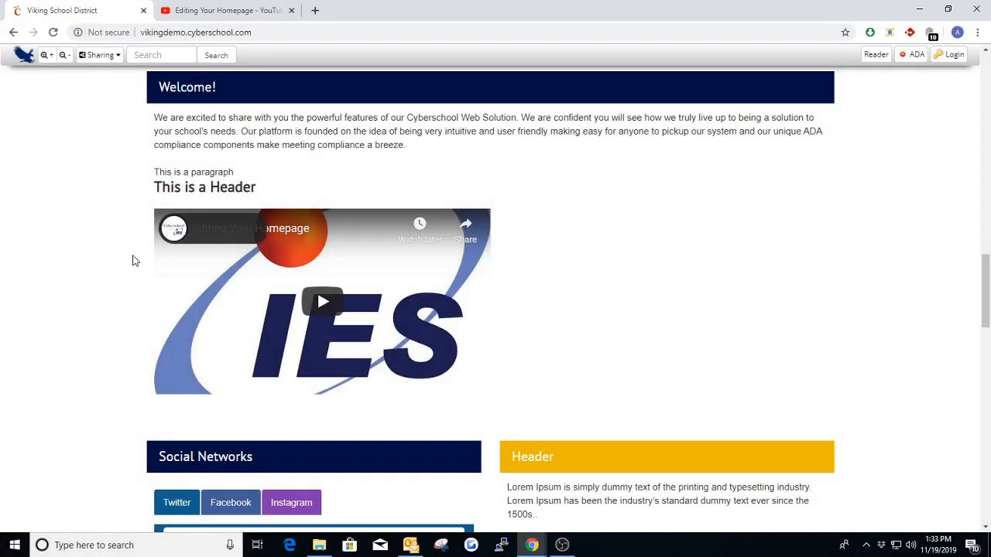
{"action": "scroll", "coordinate": [133, 261], "scroll_direction": "up", "scroll_amount": 2}
{"action": "scroll", "coordinate": [184, 271], "scroll_direction": "down", "scroll_amount": 1}
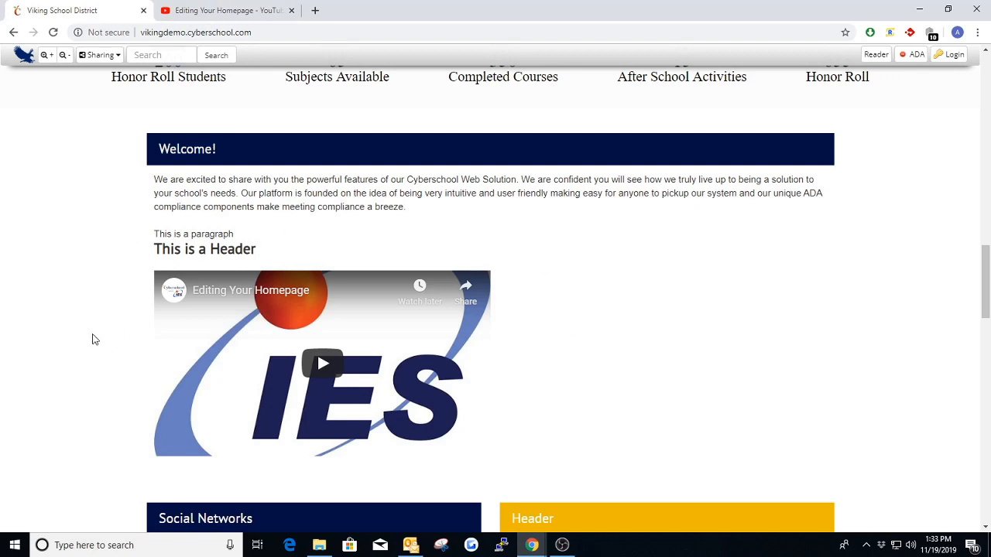
{"action": "left_click", "coordinate": [955, 59]}
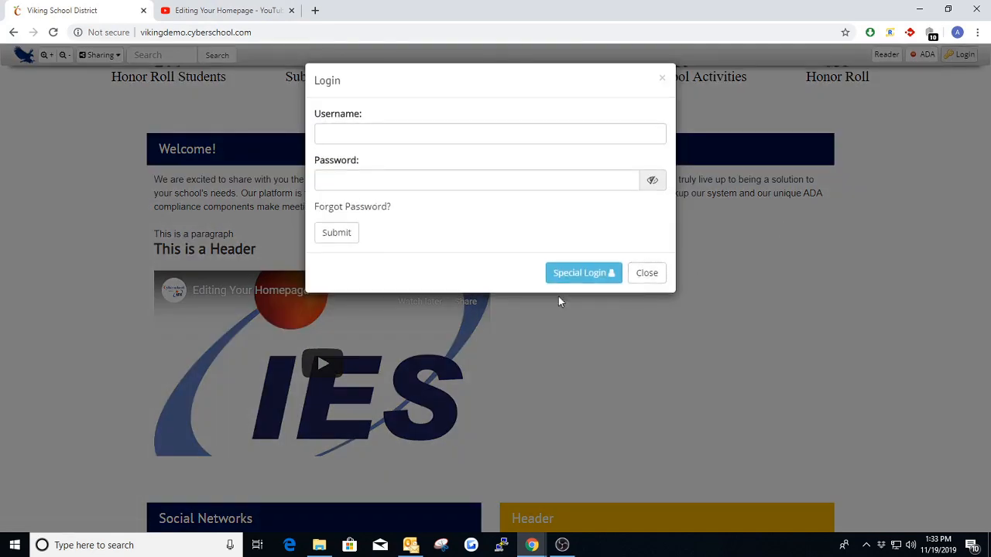
{"action": "left_click", "coordinate": [566, 277]}
{"action": "left_click", "coordinate": [360, 195]}
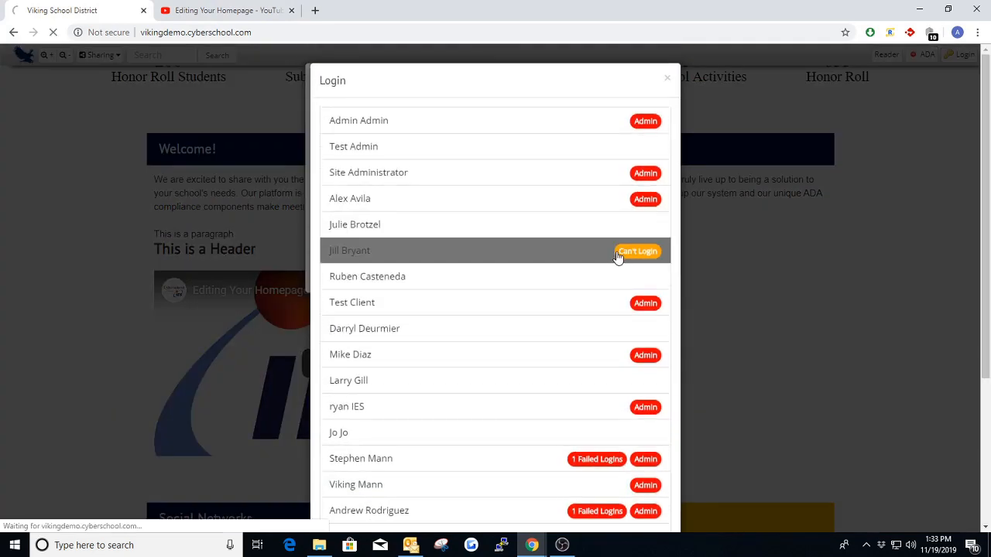
- Check the Welcome! text box's inline editor and its widget settings, closing both without changes
{"action": "scroll", "coordinate": [921, 326], "scroll_direction": "down", "scroll_amount": 4}
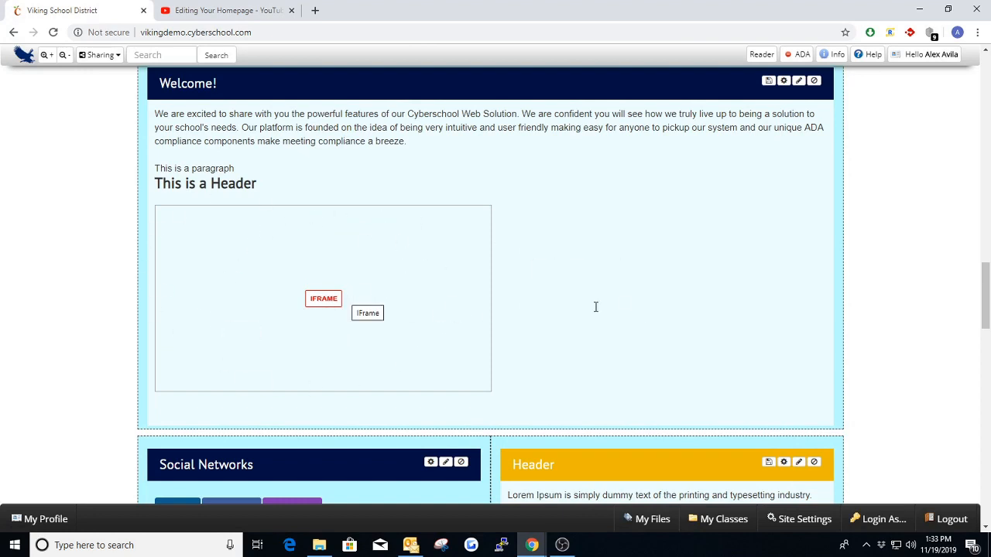
{"action": "scroll", "coordinate": [697, 248], "scroll_direction": "up", "scroll_amount": 1}
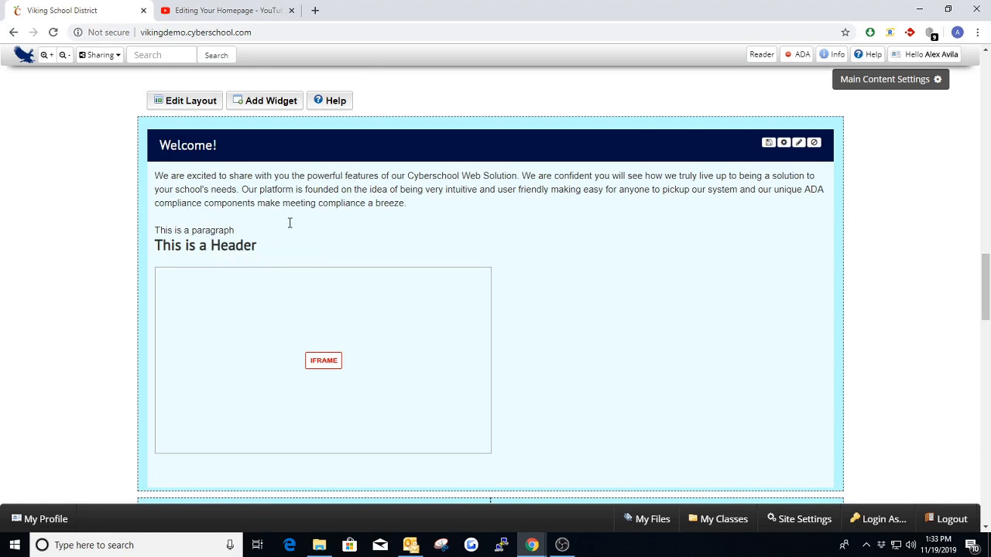
{"action": "left_click", "coordinate": [269, 248]}
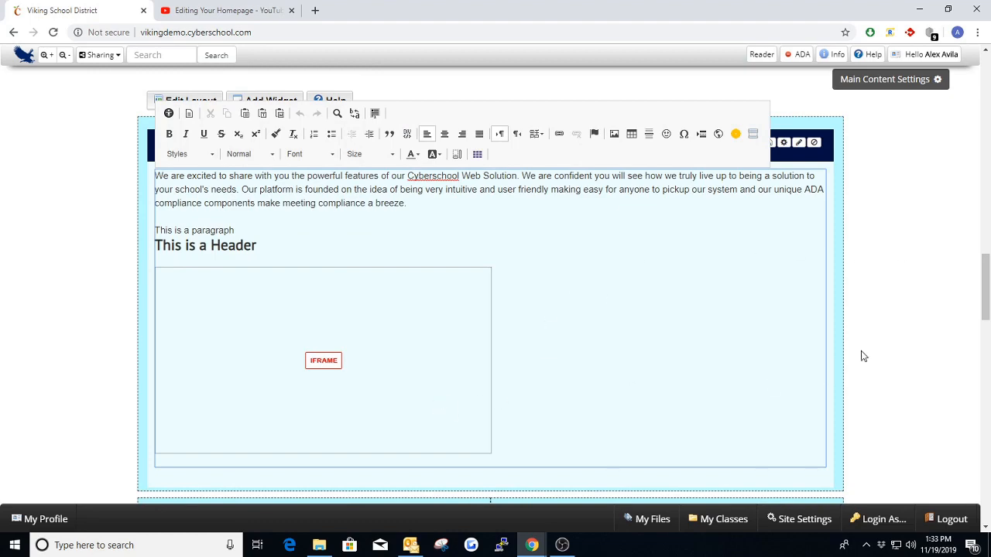
{"action": "left_click", "coordinate": [951, 318]}
{"action": "left_click", "coordinate": [784, 143]}
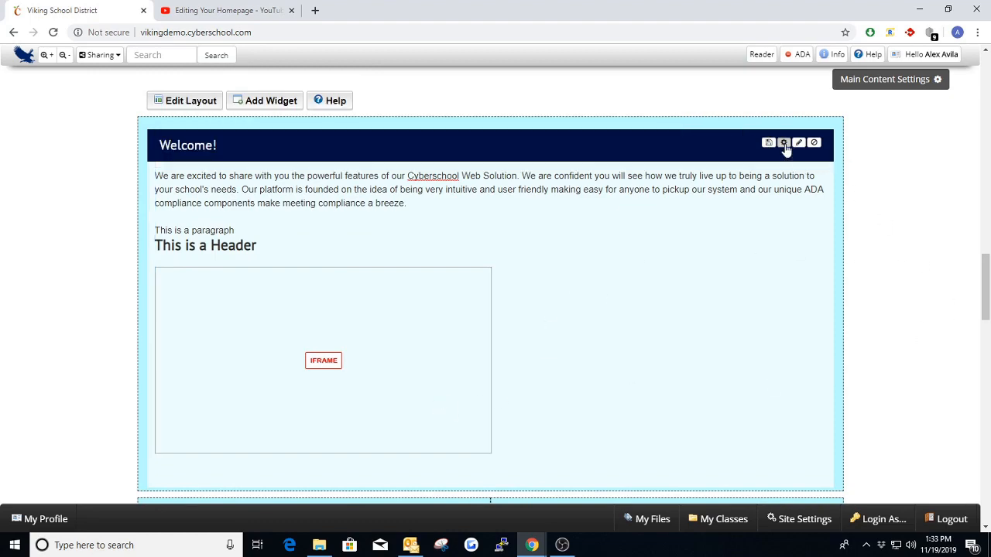
{"action": "left_click", "coordinate": [754, 78]}
- Add a new line below the embedded video and check the existing video's IFrame properties without changing them
{"action": "left_click", "coordinate": [495, 457]}
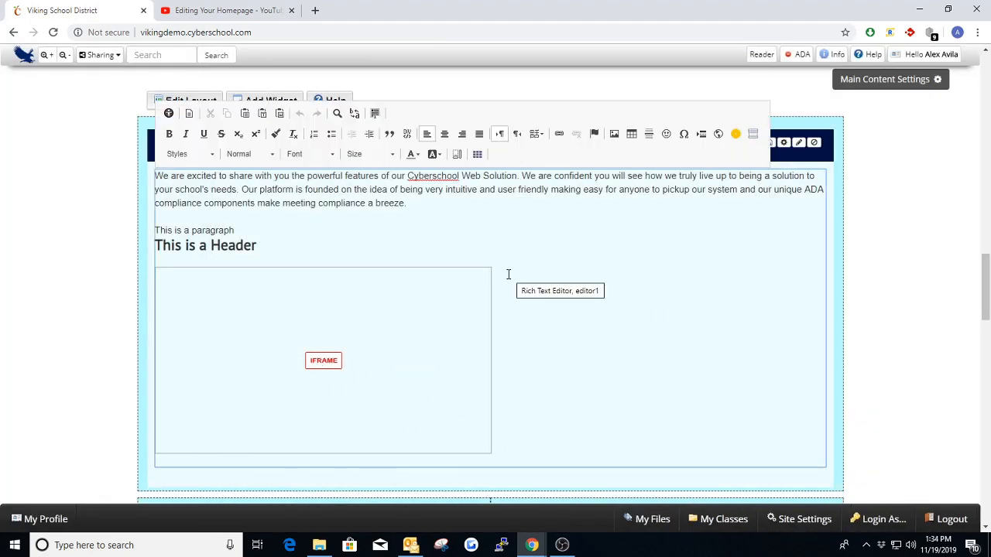
{"action": "key", "text": "Return"}
{"action": "double_click", "coordinate": [287, 345]}
{"action": "key", "text": "ctrl+c"}
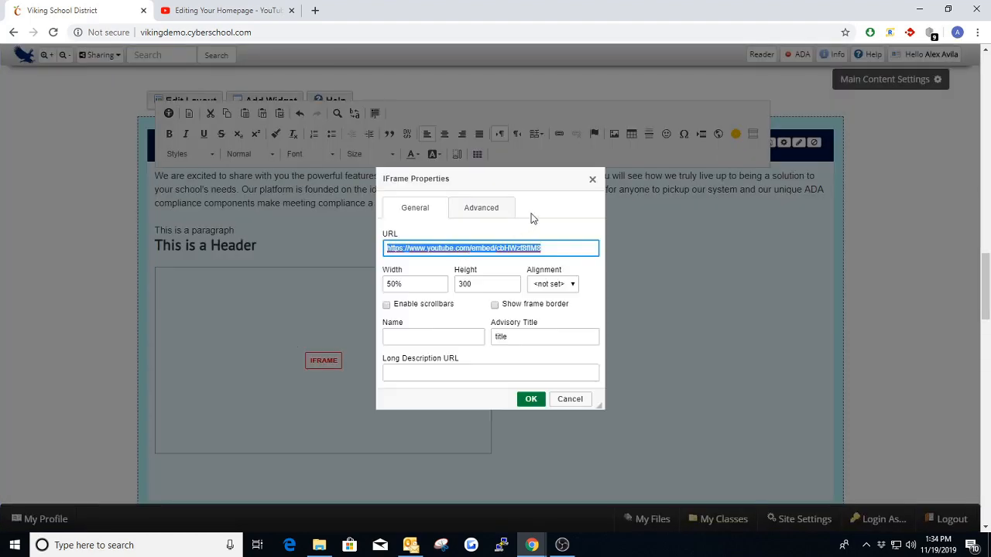
{"action": "left_click", "coordinate": [593, 180]}
- Insert a second IFrame below the first using the copied YouTube embed URL, width 50%, height 300 and advisory title "title"
{"action": "left_click", "coordinate": [504, 427]}
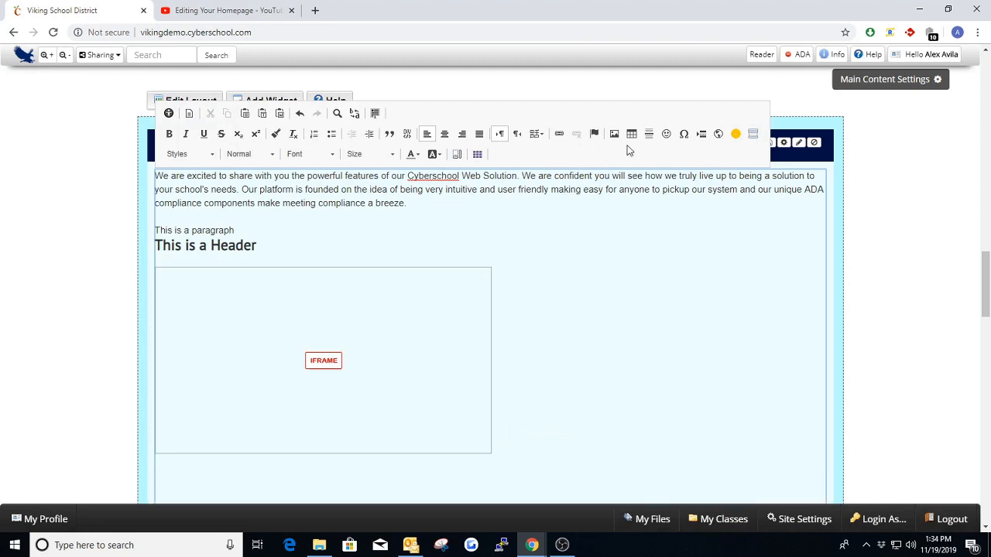
{"action": "left_click", "coordinate": [724, 135]}
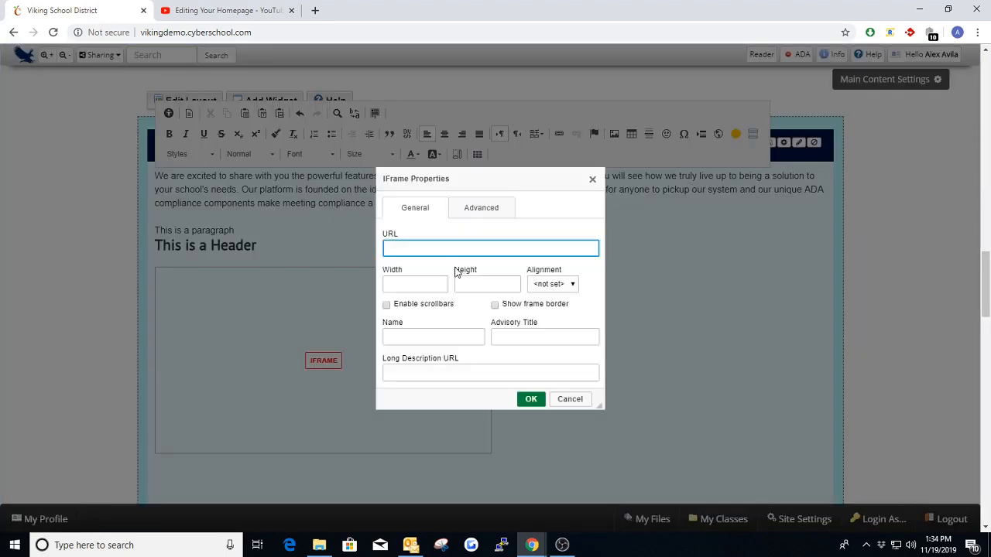
{"action": "key", "text": "ctrl+v"}
{"action": "left_click", "coordinate": [424, 284]}
{"action": "type", "text": "50"}
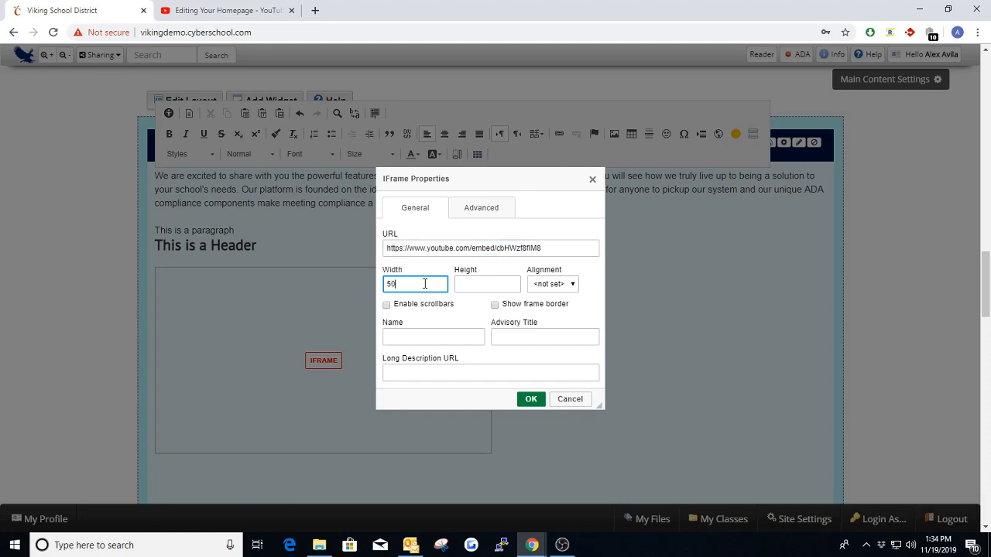
{"action": "type", "text": "%"}
{"action": "key", "text": "Tab"}
{"action": "key", "text": "Tab"}
{"action": "key", "text": "Tab"}
{"action": "key", "text": "Tab"}
{"action": "key", "text": "Tab"}
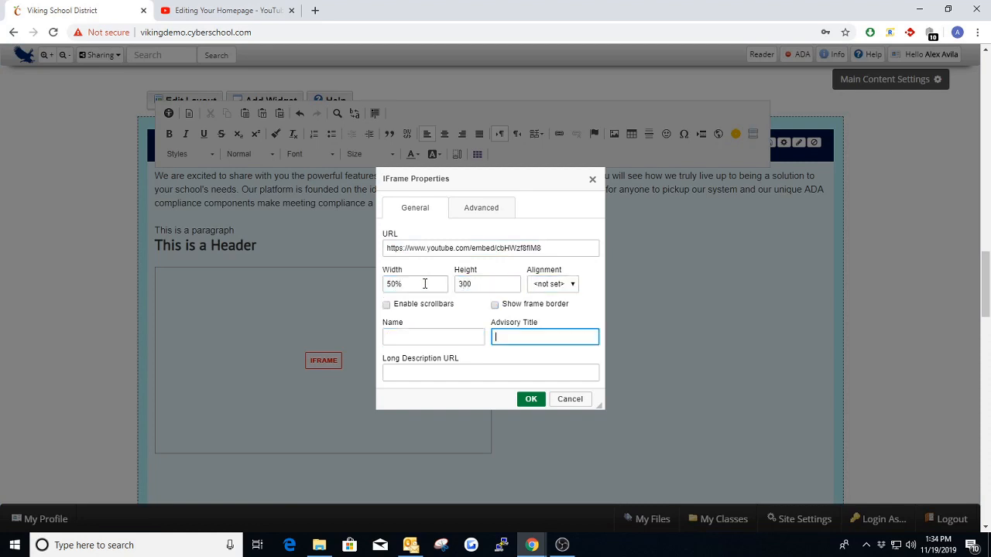
{"action": "left_click", "coordinate": [531, 400]}
- Check the two IFrames in the Welcome! text box, log out, and view the box on the public homepage
{"action": "scroll", "coordinate": [586, 369], "scroll_direction": "down", "scroll_amount": 2}
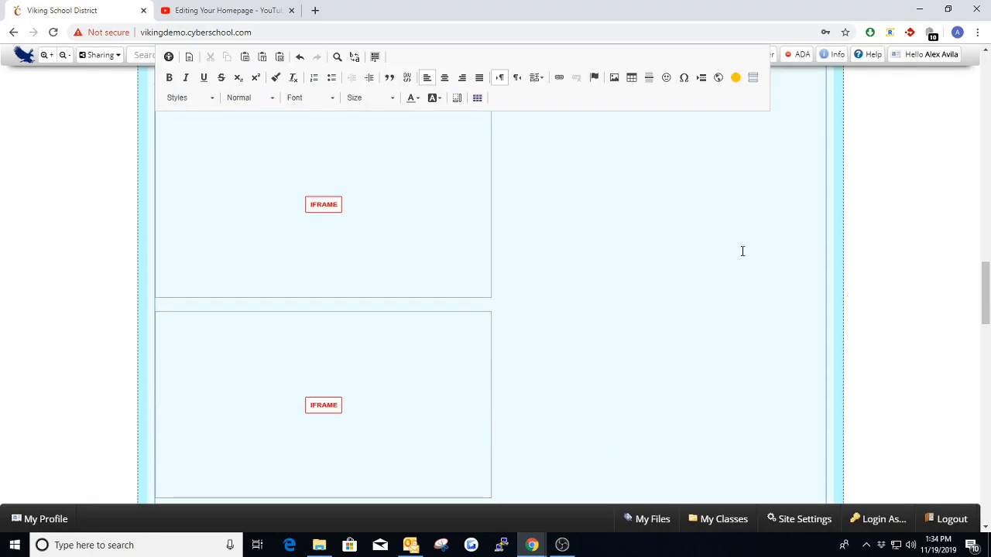
{"action": "scroll", "coordinate": [741, 251], "scroll_direction": "up", "scroll_amount": 3}
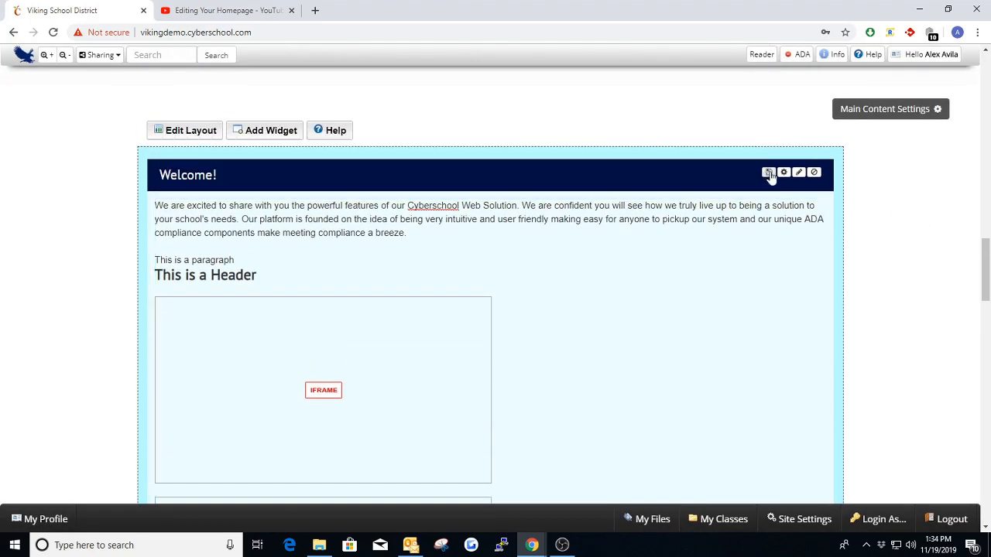
{"action": "mouse_move", "coordinate": [918, 57]}
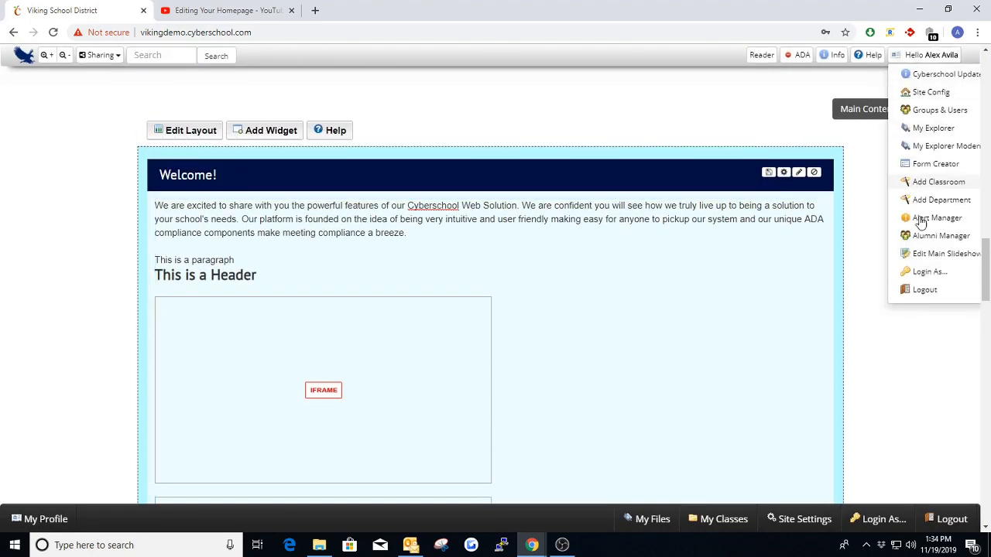
{"action": "left_click", "coordinate": [924, 291]}
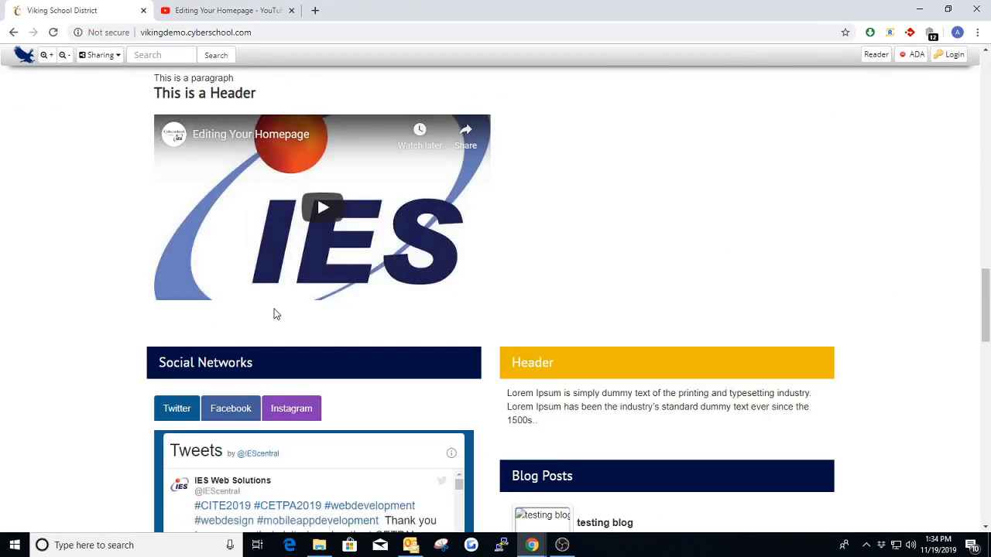
{"action": "scroll", "coordinate": [676, 314], "scroll_direction": "up", "scroll_amount": 2}
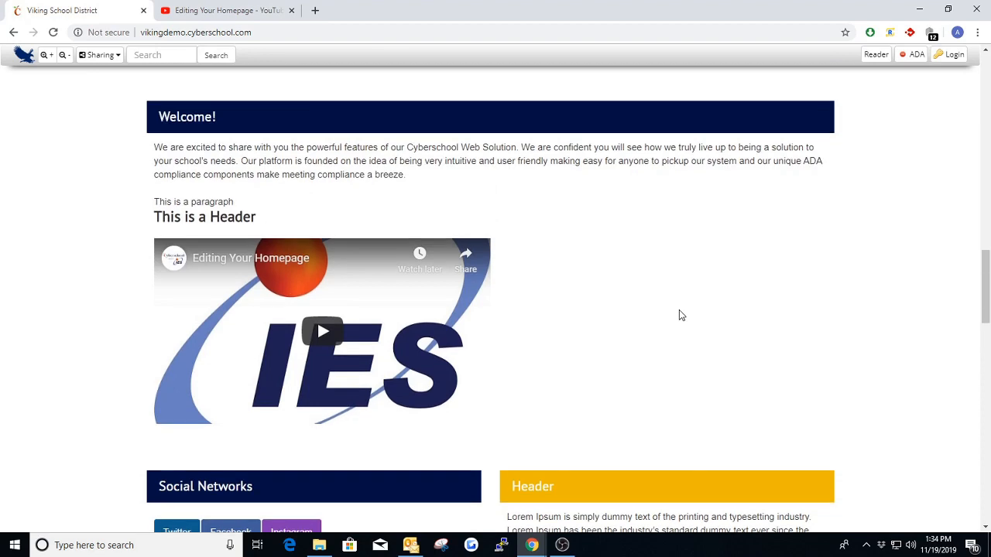
- Log back in to the site through Special Login with the administrator account
{"action": "left_click", "coordinate": [954, 55]}
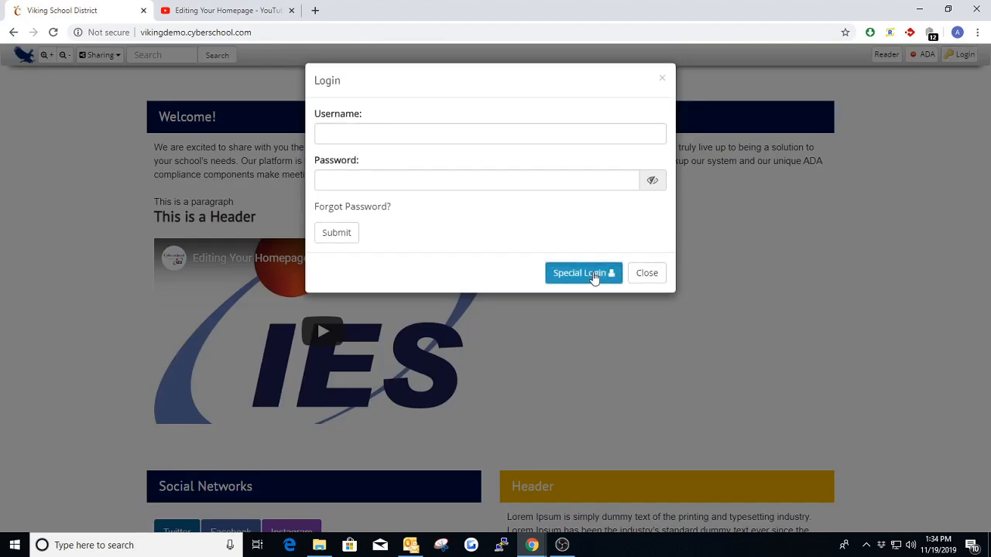
{"action": "left_click", "coordinate": [593, 276]}
{"action": "left_click", "coordinate": [376, 203]}
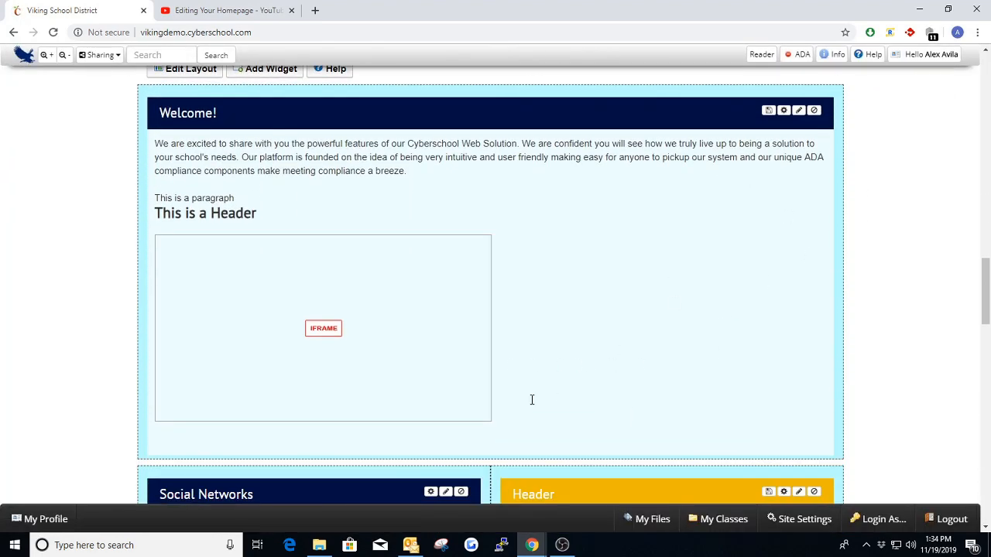
- Insert an accordion with three collapses on a new line below the embedded video in the Welcome! text box
{"action": "left_click", "coordinate": [532, 399]}
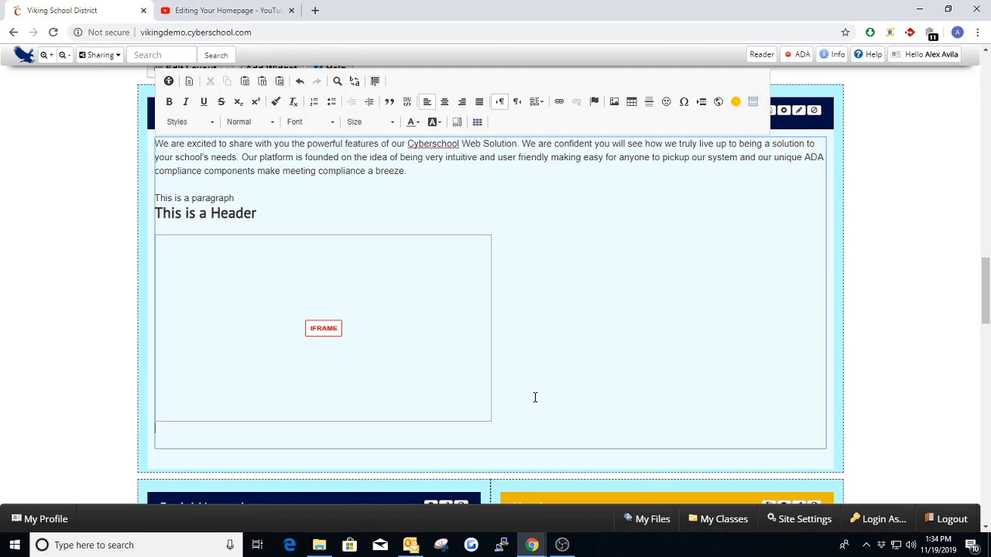
{"action": "key", "text": "Return"}
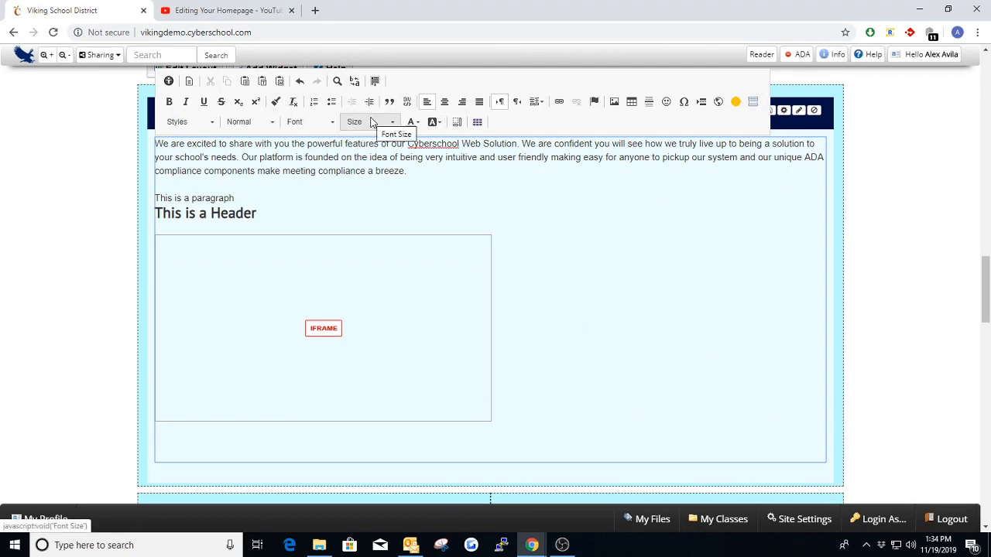
{"action": "left_click", "coordinate": [752, 103]}
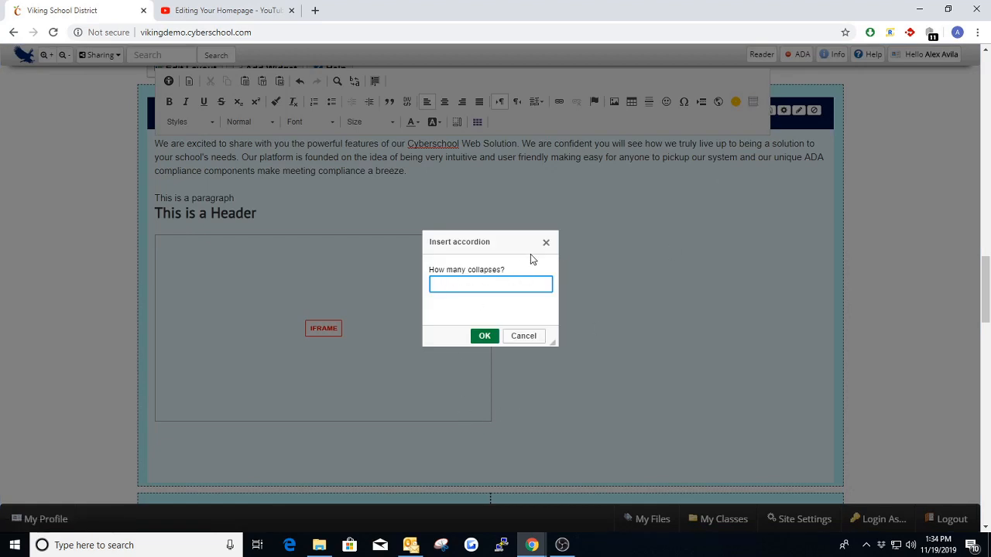
{"action": "left_click", "coordinate": [483, 335]}
{"action": "scroll", "coordinate": [875, 320], "scroll_direction": "down", "scroll_amount": 1}
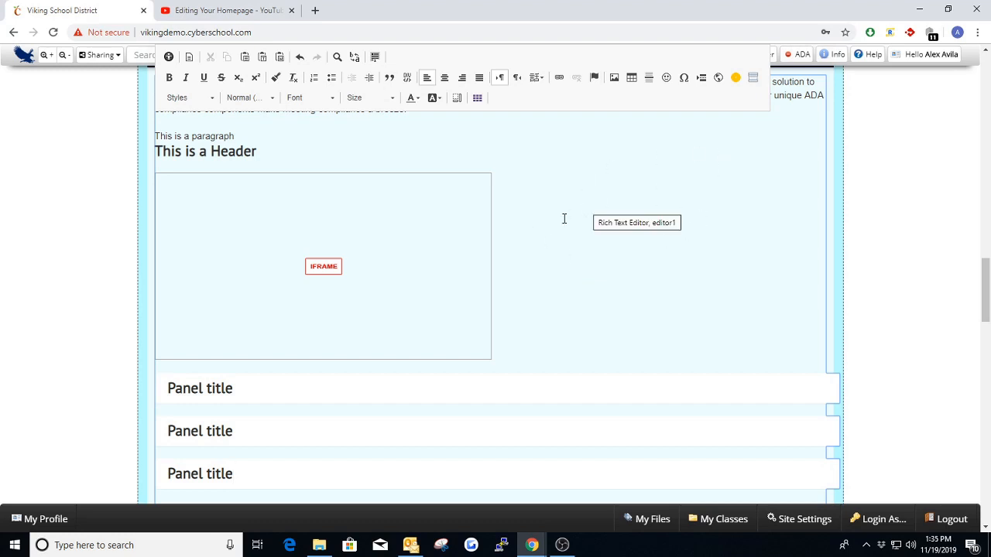
{"action": "scroll", "coordinate": [619, 241], "scroll_direction": "down", "scroll_amount": 1}
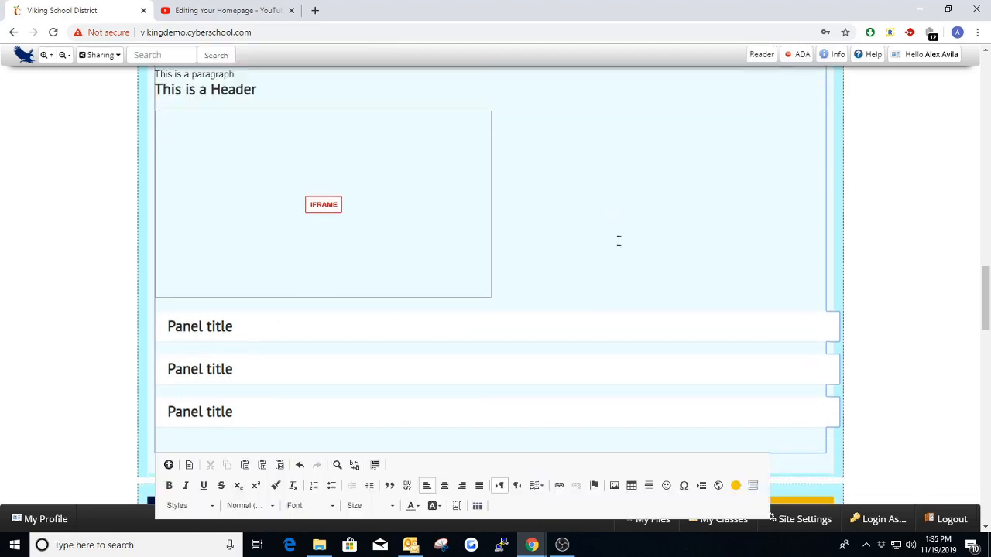
- Rename the three accordion panels as "Panel title 1", "Panel title 2" and "Panel title 3"
{"action": "left_click", "coordinate": [240, 331]}
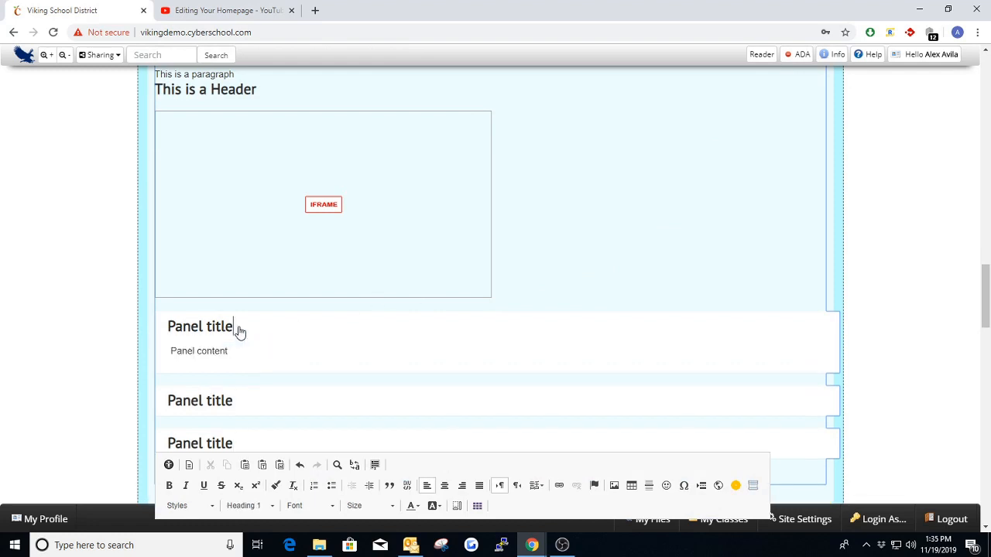
{"action": "type", "text": "1"}
{"action": "left_click", "coordinate": [239, 403]}
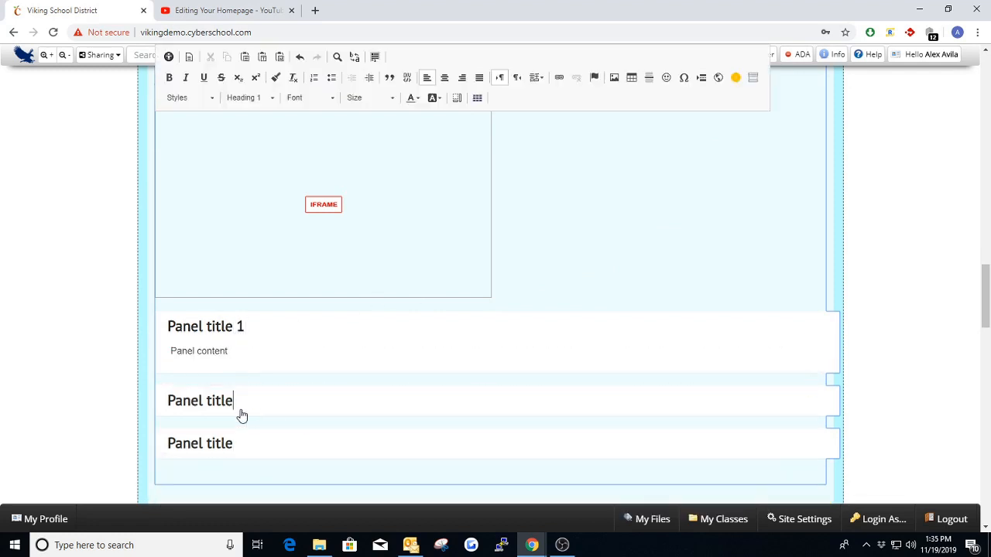
{"action": "type", "text": "2"}
{"action": "scroll", "coordinate": [244, 433], "scroll_direction": "down", "scroll_amount": 1}
{"action": "left_click", "coordinate": [243, 414]}
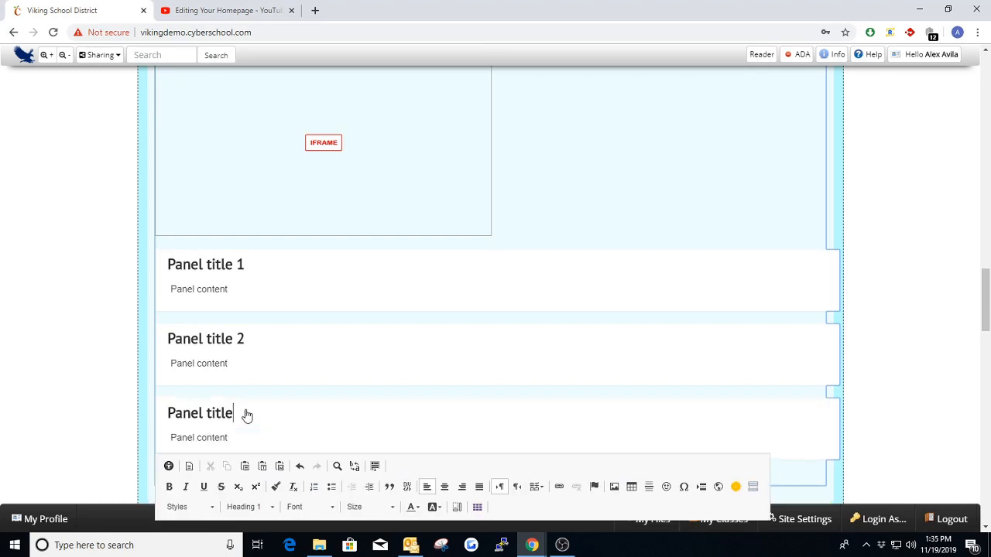
{"action": "type", "text": "3"}
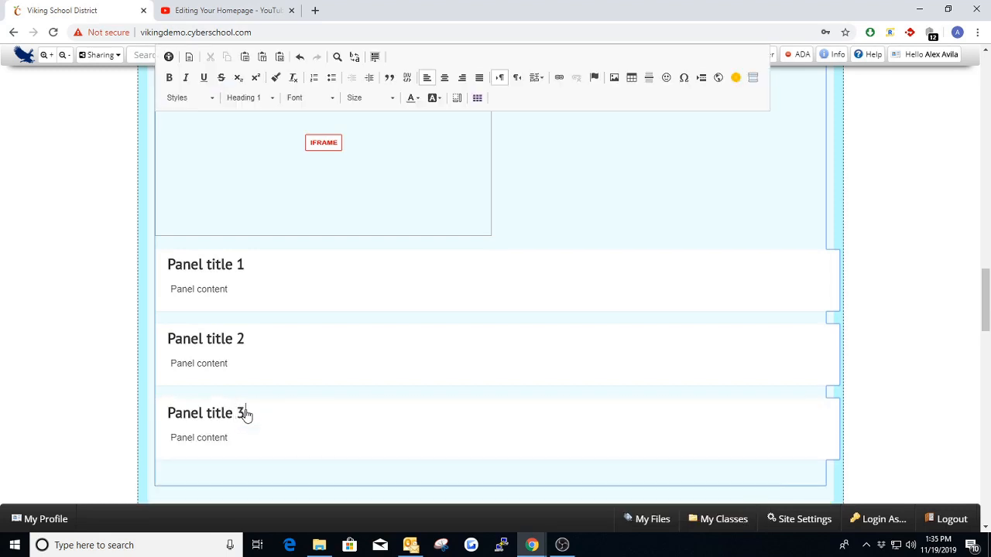
- Test collapsing and expanding the first accordion panel's content and look over the three panels
{"action": "left_click", "coordinate": [205, 293]}
{"action": "left_click", "coordinate": [207, 265]}
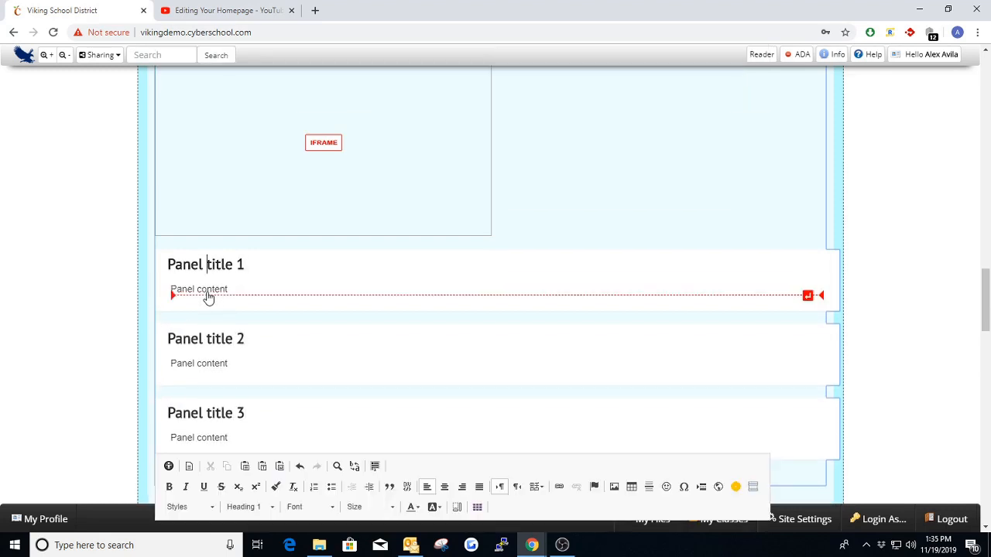
{"action": "left_click", "coordinate": [210, 291]}
{"action": "left_click", "coordinate": [221, 274]}
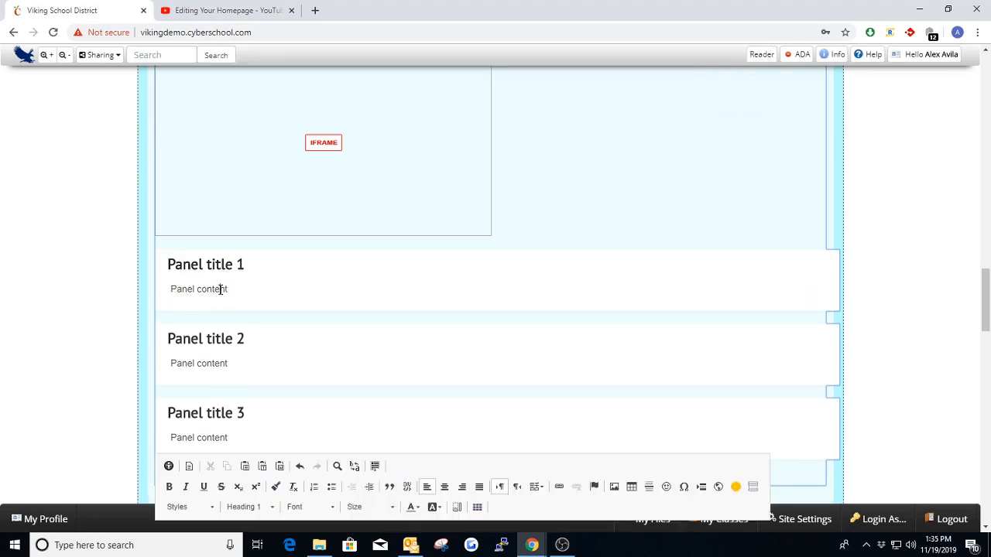
{"action": "left_click", "coordinate": [220, 288]}
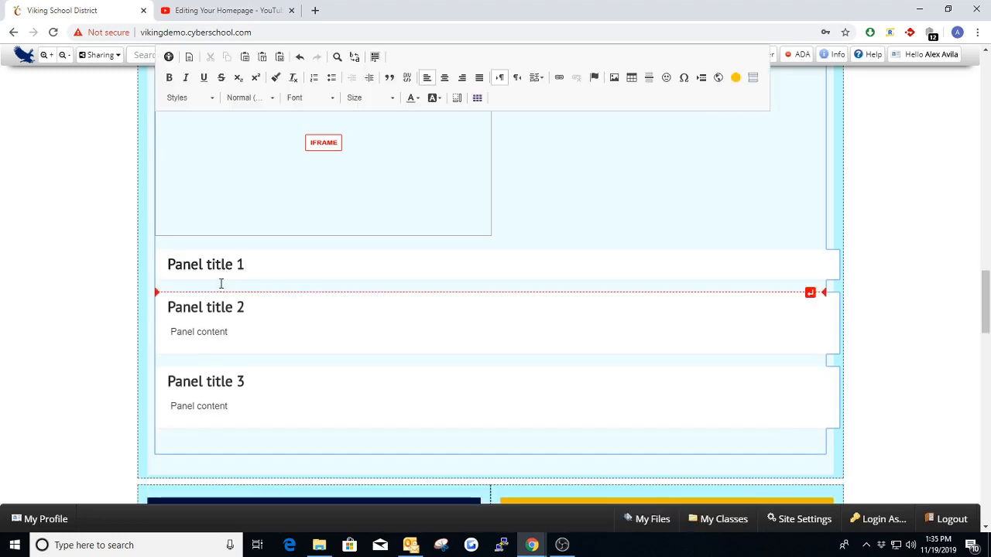
{"action": "left_click", "coordinate": [224, 274]}
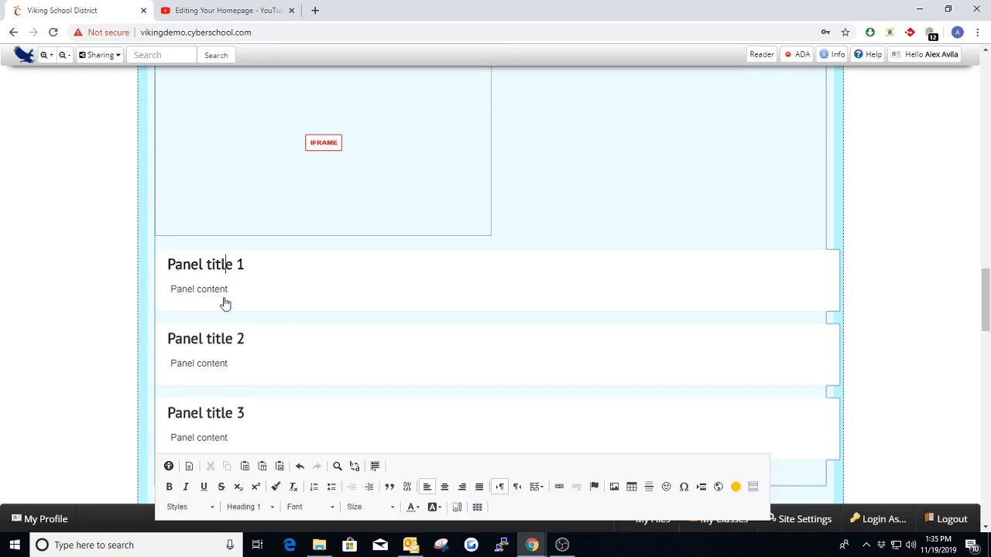
{"action": "left_click", "coordinate": [232, 289]}
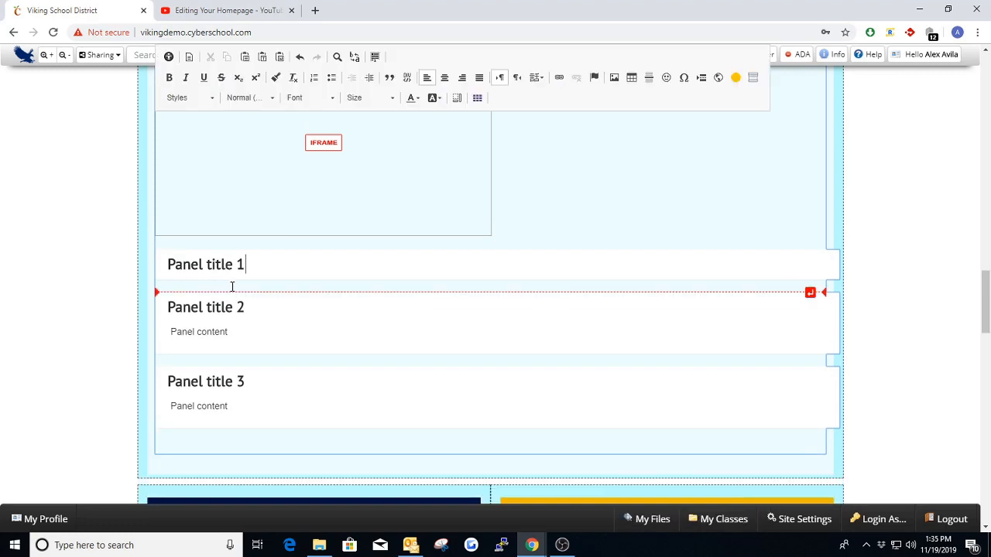
{"action": "left_click", "coordinate": [218, 264]}
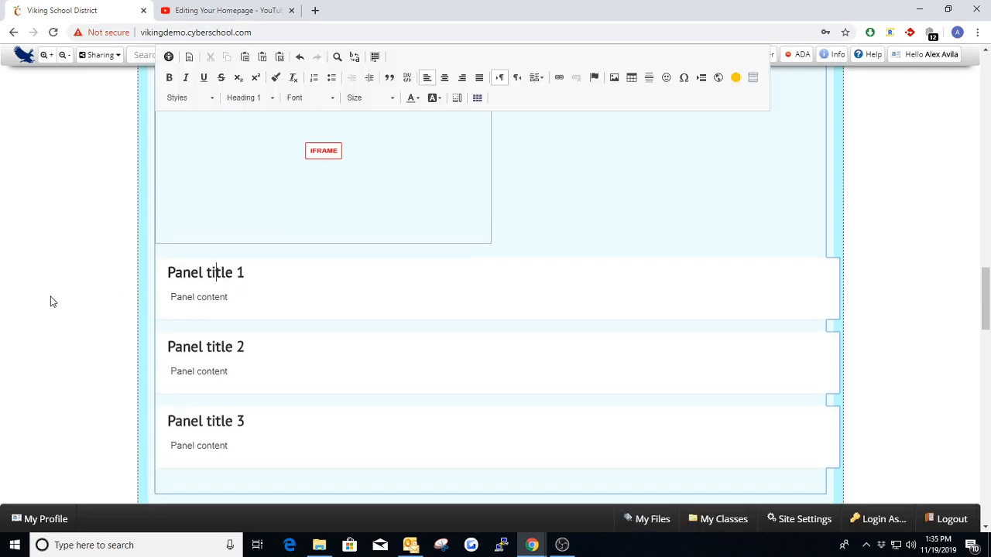
{"action": "scroll", "coordinate": [51, 297], "scroll_direction": "up", "scroll_amount": 1}
{"action": "scroll", "coordinate": [50, 299], "scroll_direction": "down", "scroll_amount": 2}
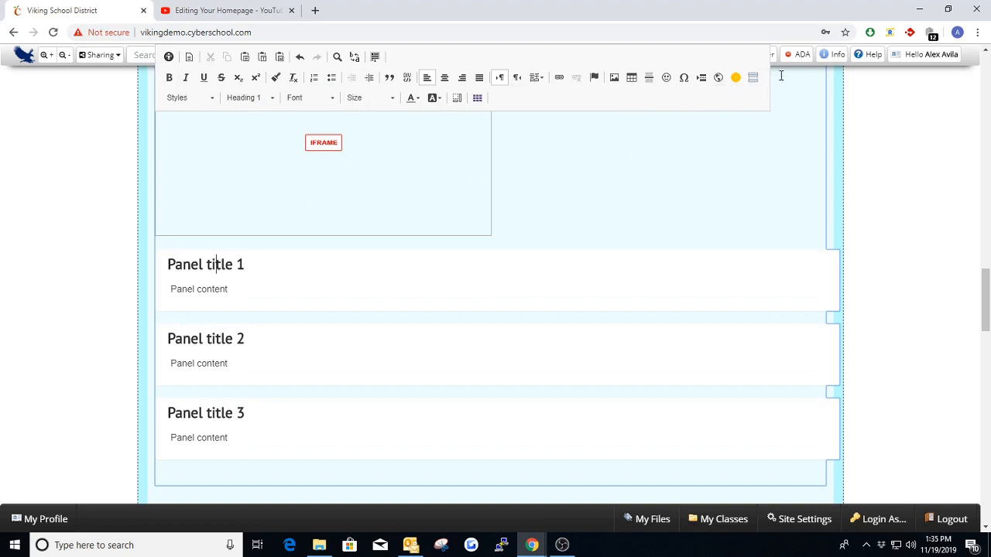
- Insert a link with display text "Test lInk" and URL "#" on a new line below the Welcome! introduction, and leave the editor
{"action": "scroll", "coordinate": [916, 188], "scroll_direction": "up", "scroll_amount": 3}
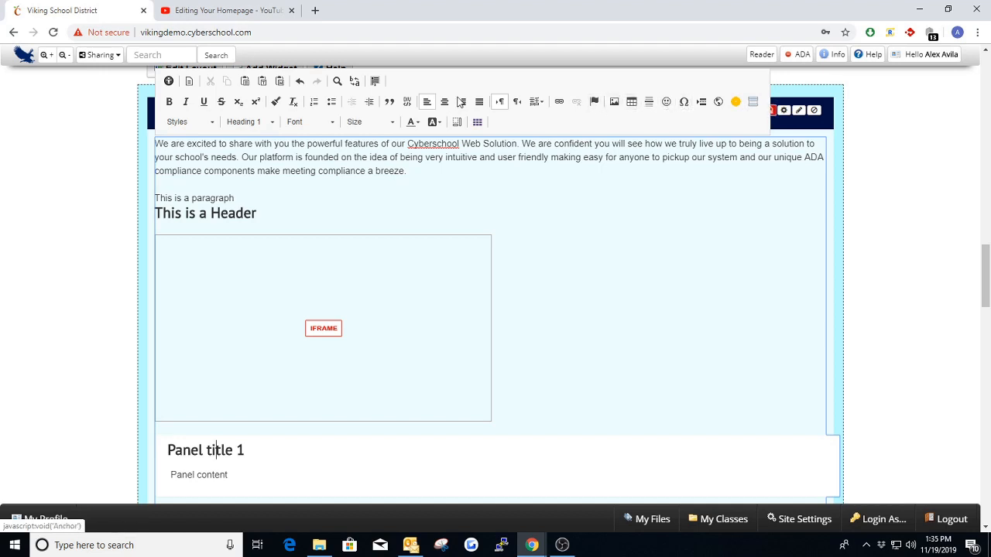
{"action": "left_click", "coordinate": [415, 171]}
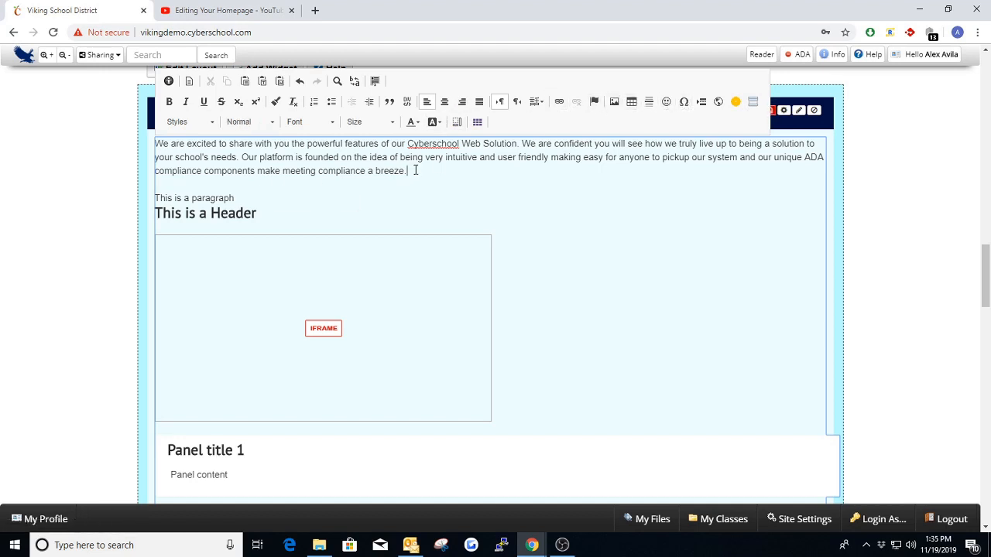
{"action": "key", "text": "Return"}
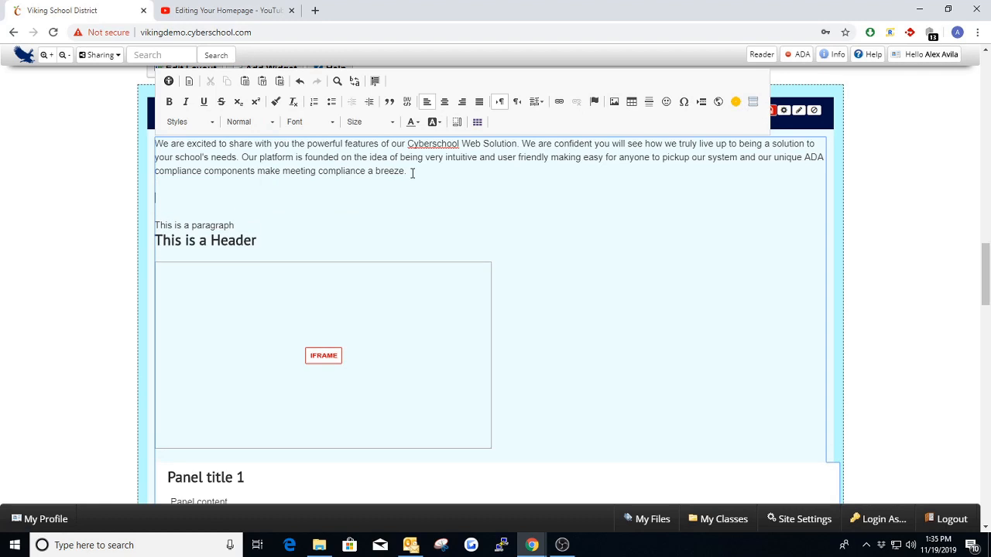
{"action": "left_click", "coordinate": [557, 101]}
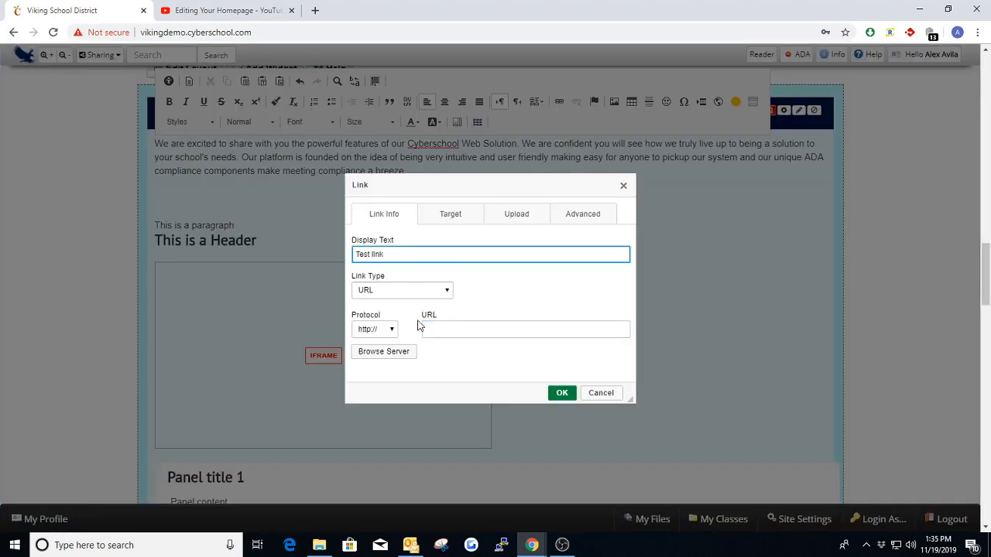
{"action": "left_click", "coordinate": [443, 325]}
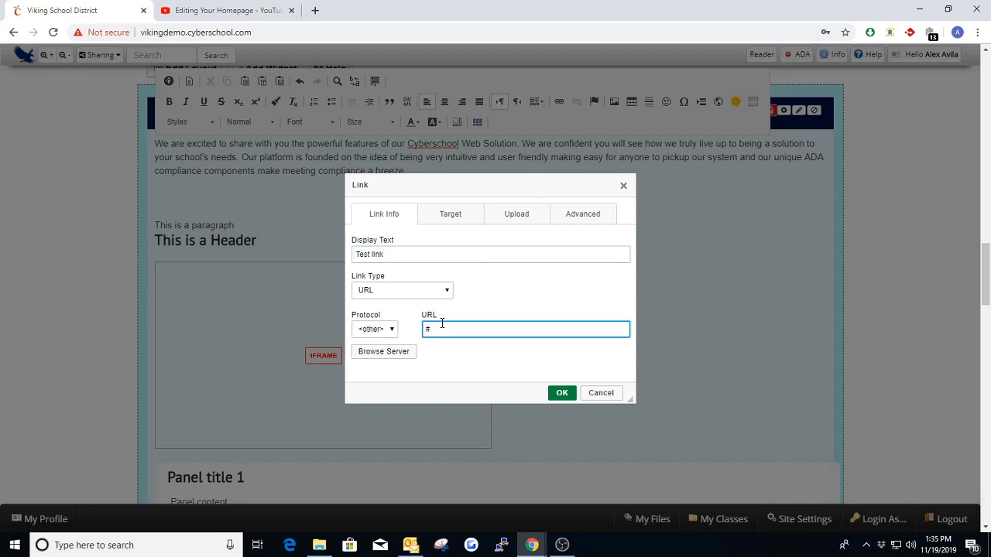
{"action": "left_click", "coordinate": [559, 393]}
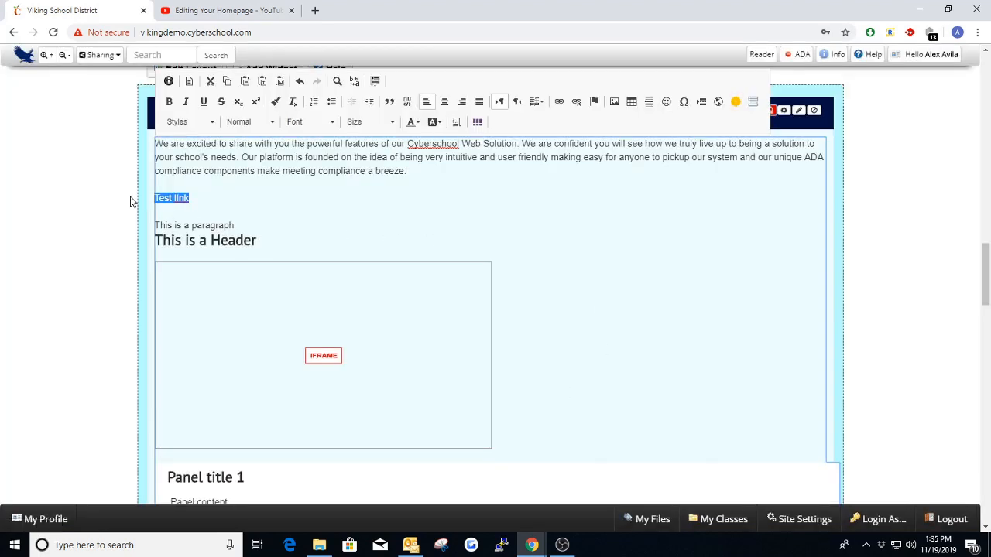
{"action": "left_click", "coordinate": [217, 199]}
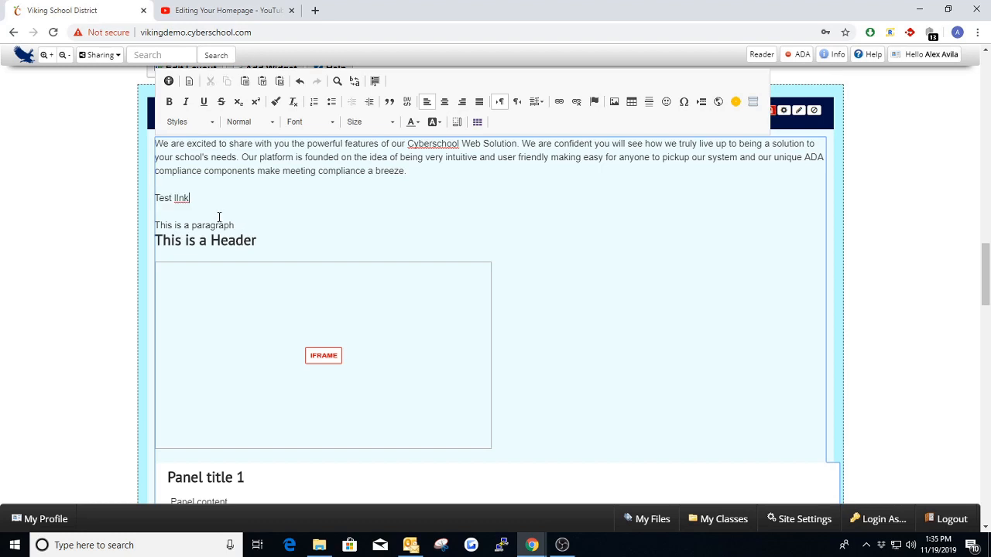
{"action": "left_click_drag", "start_coordinate": [184, 198], "coordinate": [155, 203]}
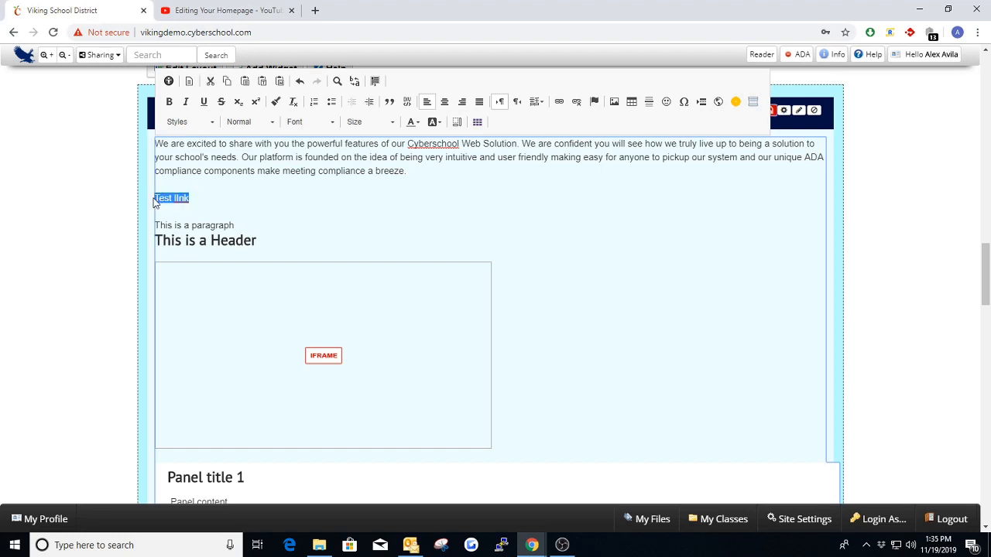
{"action": "left_click", "coordinate": [211, 198]}
{"action": "left_click", "coordinate": [899, 151]}
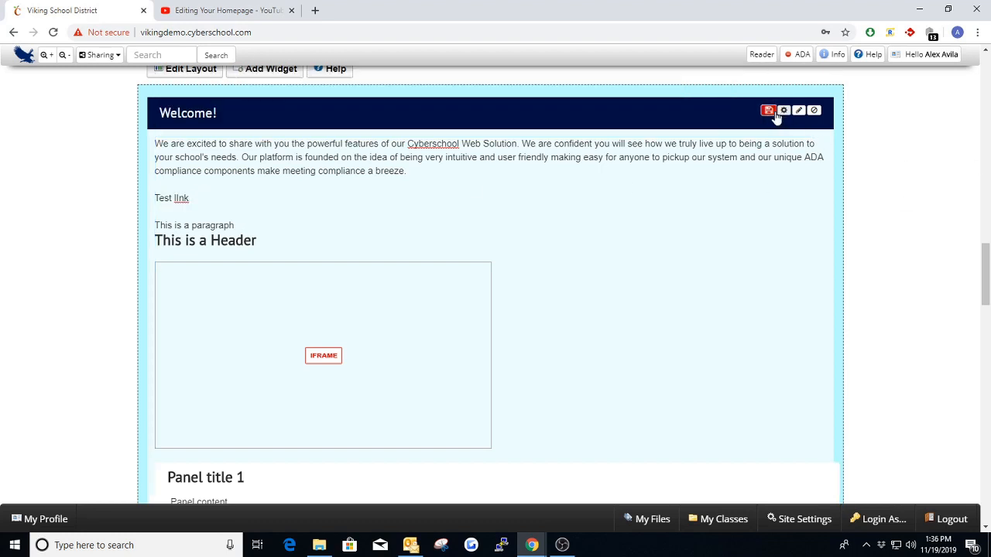
- Save the Welcome! text box and log out to view the public homepage
{"action": "left_click", "coordinate": [772, 113]}
{"action": "mouse_move", "coordinate": [919, 61]}
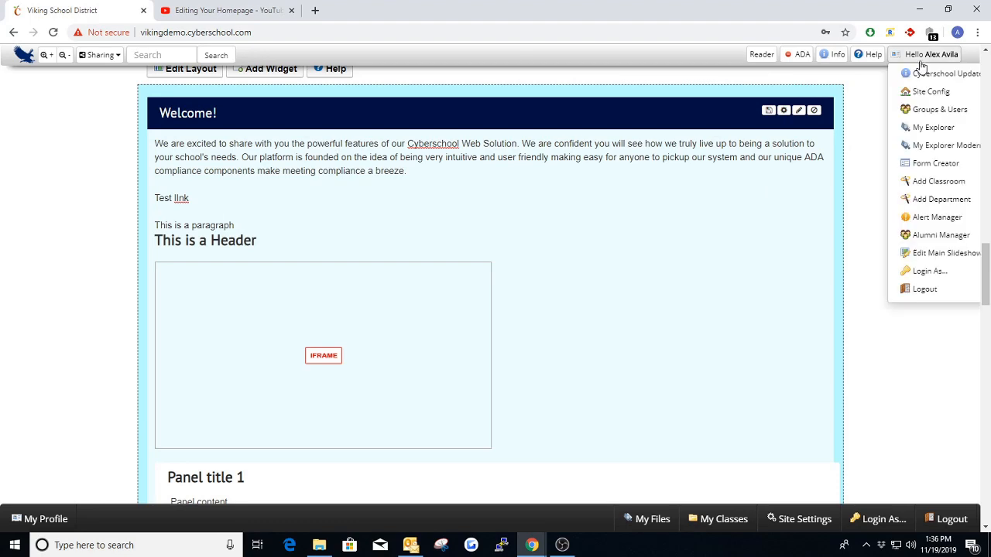
{"action": "left_click", "coordinate": [920, 289]}
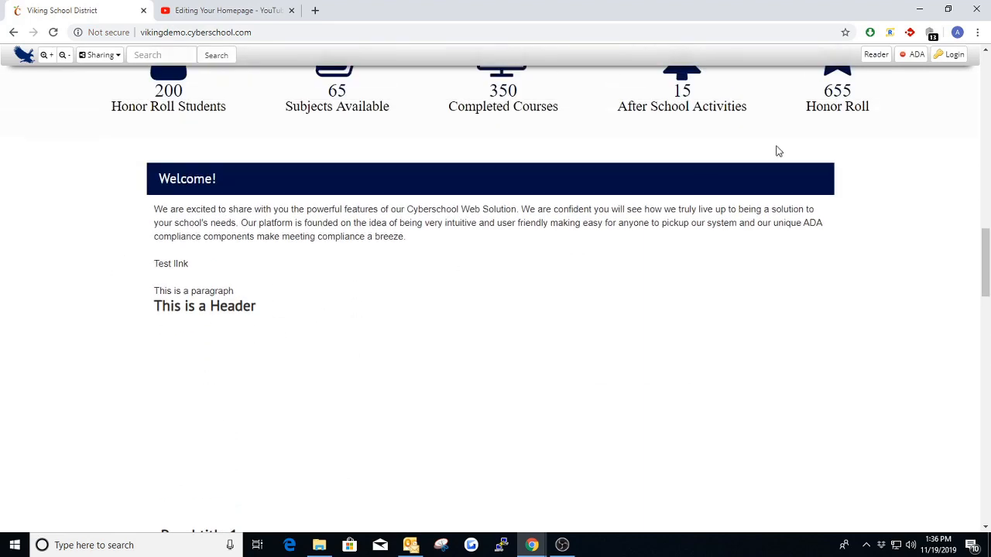
- Log back in to the site through Special Login and return to the Welcome! text box
{"action": "left_click", "coordinate": [953, 54]}
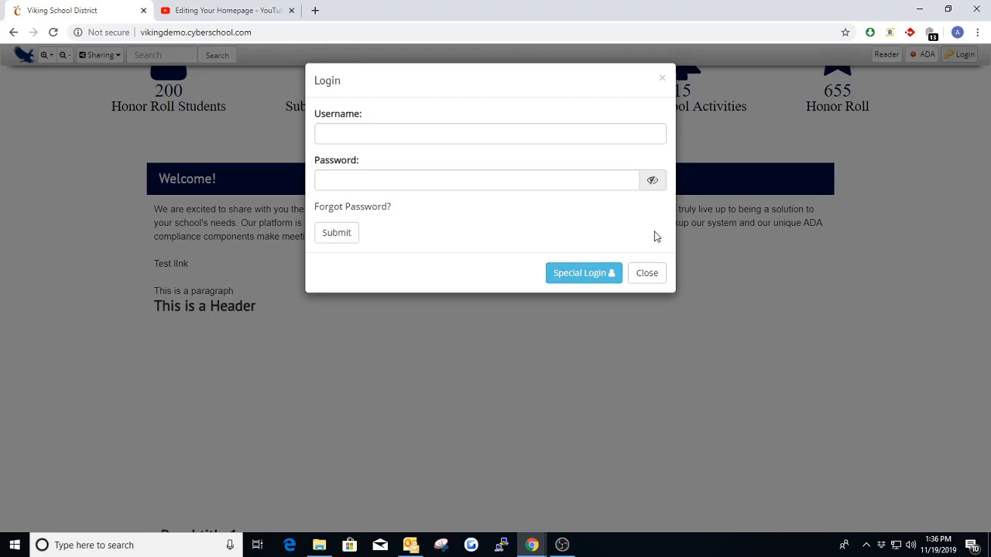
{"action": "left_click", "coordinate": [580, 273]}
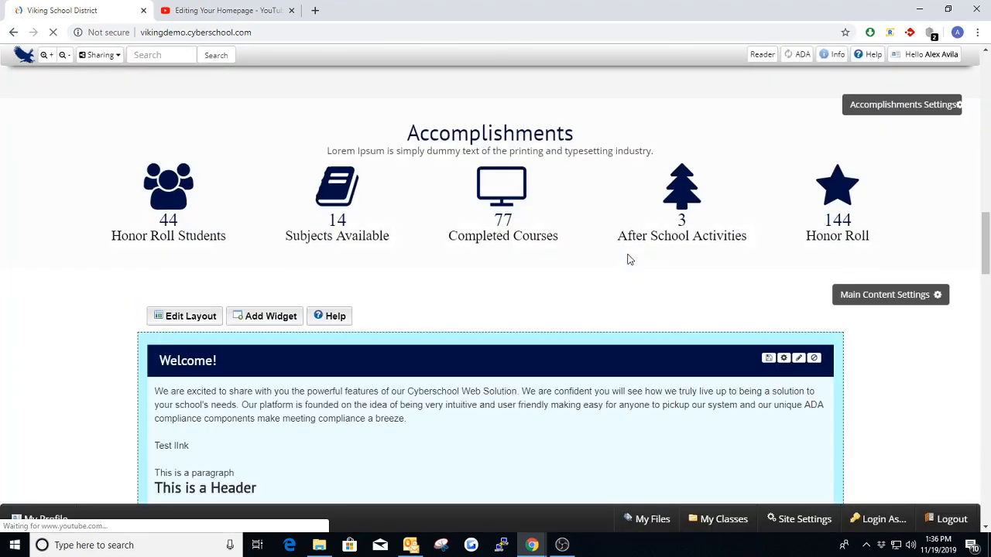
{"action": "scroll", "coordinate": [73, 298], "scroll_direction": "down", "scroll_amount": 3}
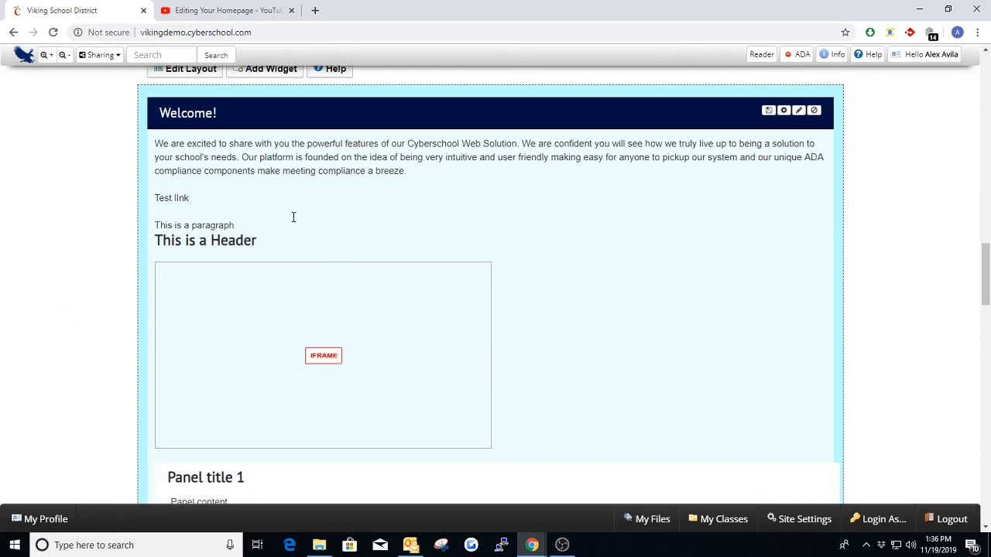
{"action": "scroll", "coordinate": [337, 241], "scroll_direction": "down", "scroll_amount": 1}
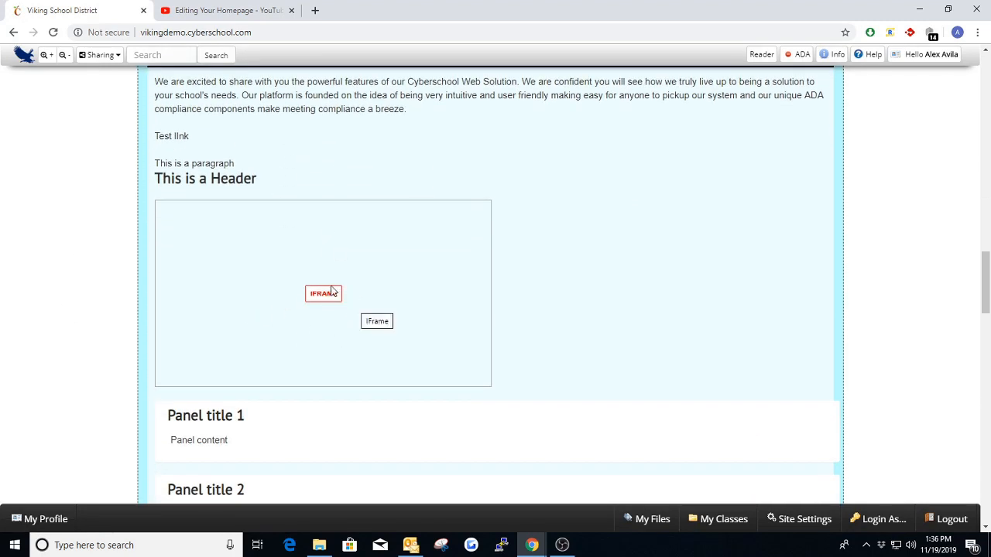
- Examine the IFrame properties of the embedded video in the Welcome! text box, closing the dialog without changes
{"action": "double_click", "coordinate": [240, 267]}
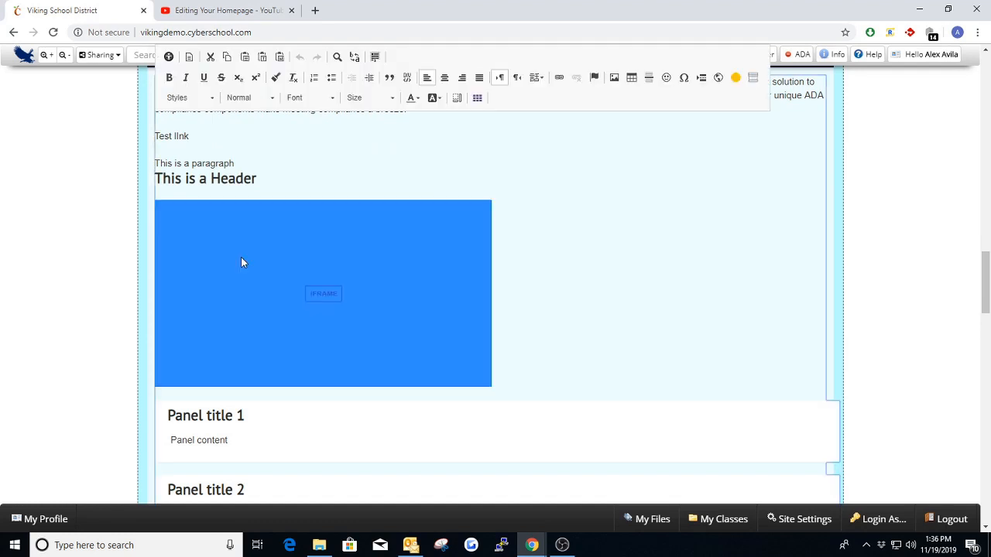
{"action": "left_click", "coordinate": [568, 248]}
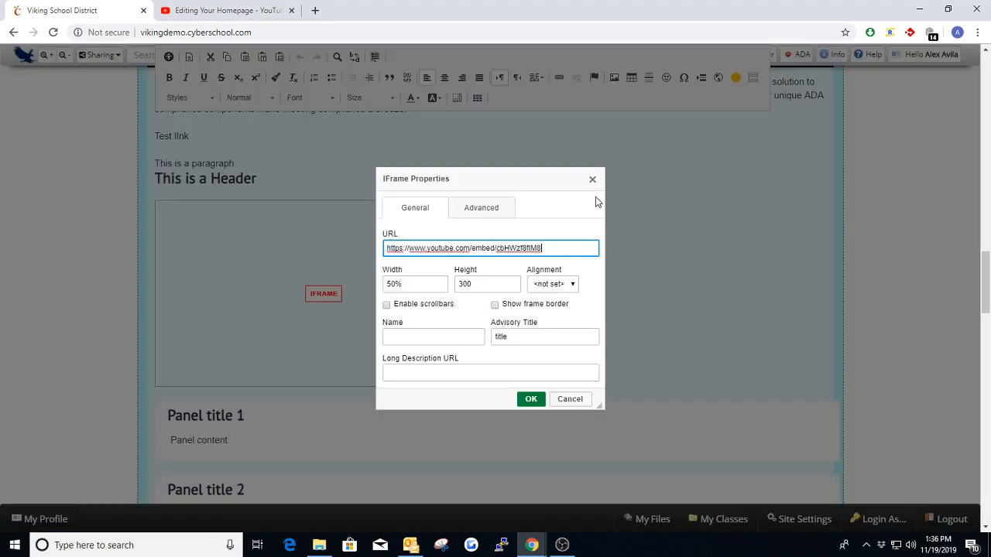
{"action": "left_click", "coordinate": [593, 180]}
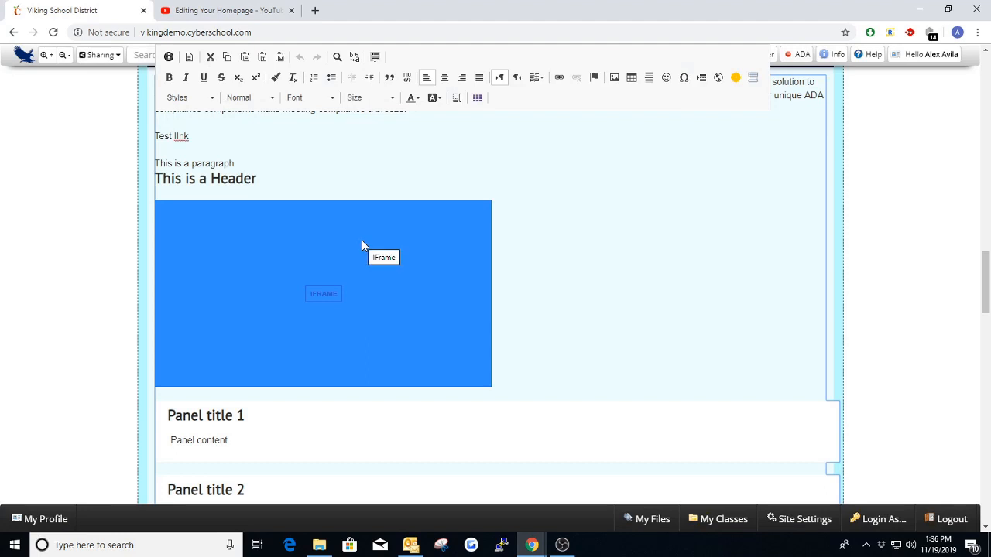
{"action": "double_click", "coordinate": [362, 242]}
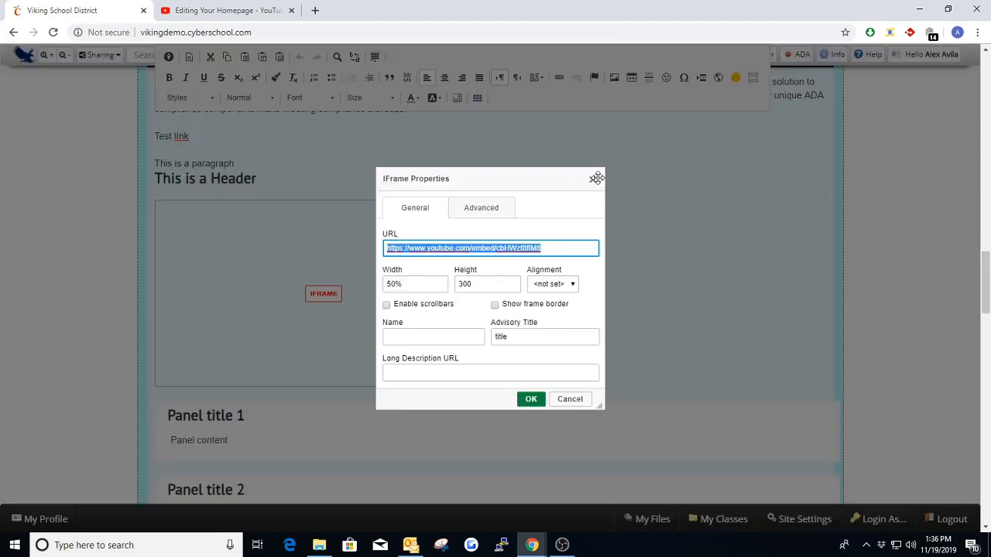
{"action": "left_click", "coordinate": [596, 178]}
{"action": "left_click", "coordinate": [878, 222]}
- Log out to the public homepage, then open and dismiss the login dialog
{"action": "left_click", "coordinate": [925, 56]}
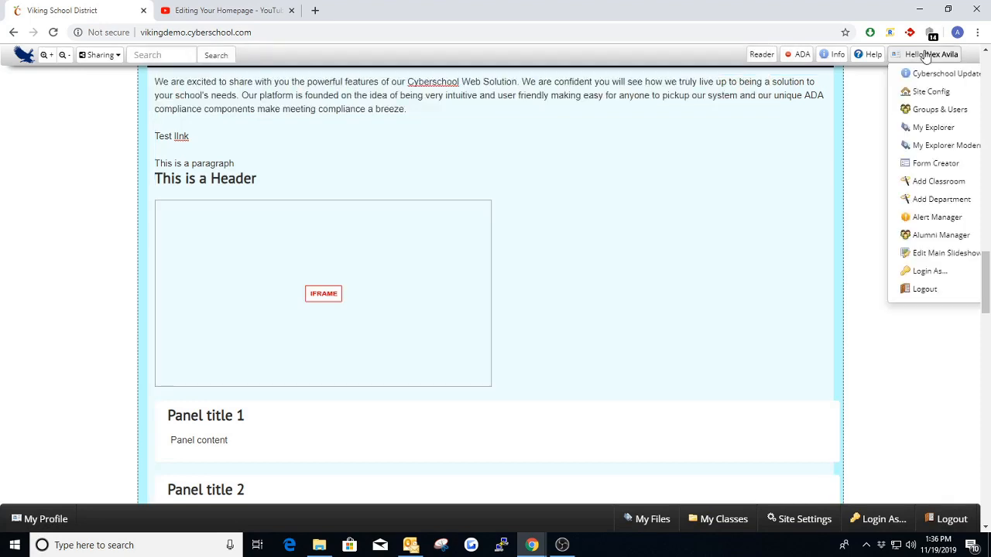
{"action": "left_click", "coordinate": [925, 289]}
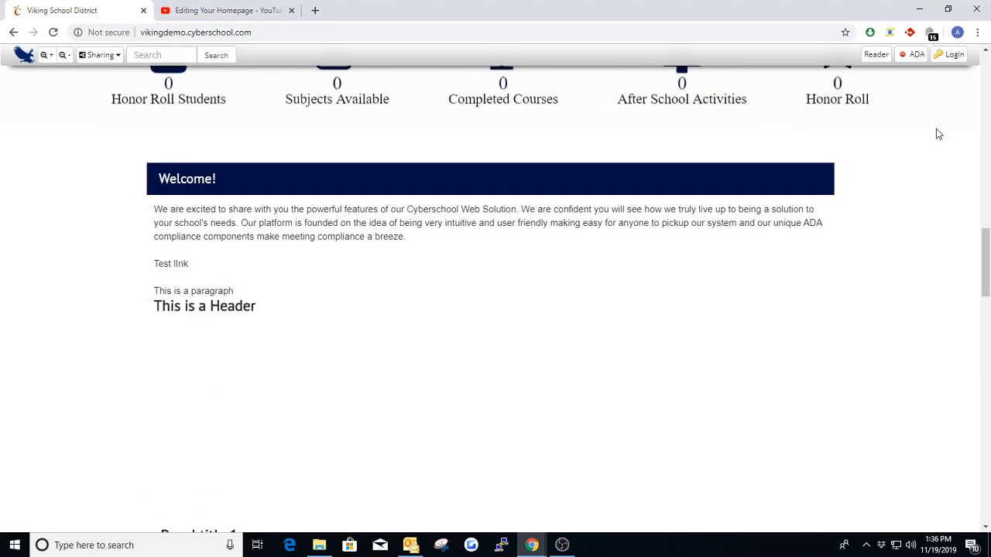
{"action": "left_click", "coordinate": [955, 55]}
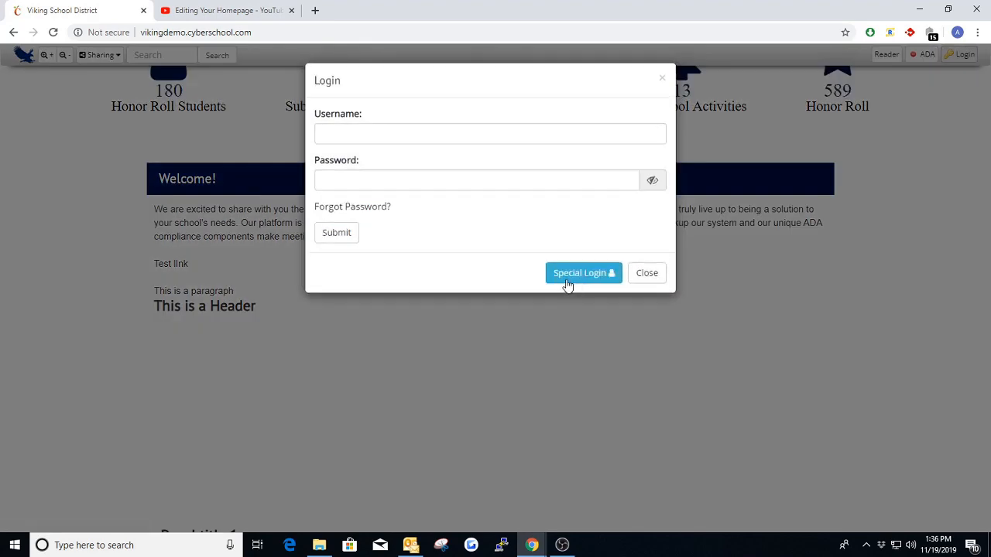
{"action": "left_click", "coordinate": [660, 80]}
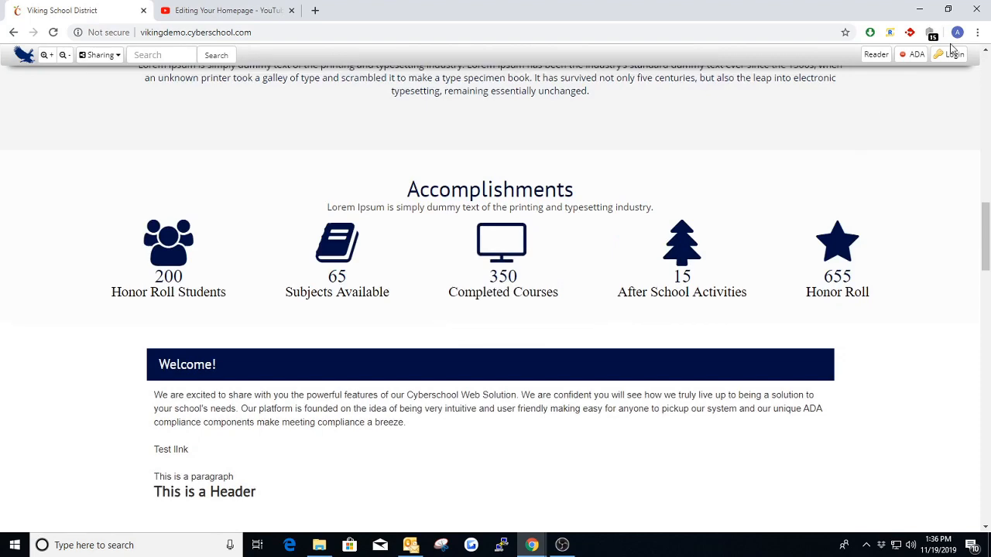
- Log in to the site again through Special Login with the administrator account
{"action": "left_click", "coordinate": [955, 55]}
{"action": "left_click", "coordinate": [585, 272]}
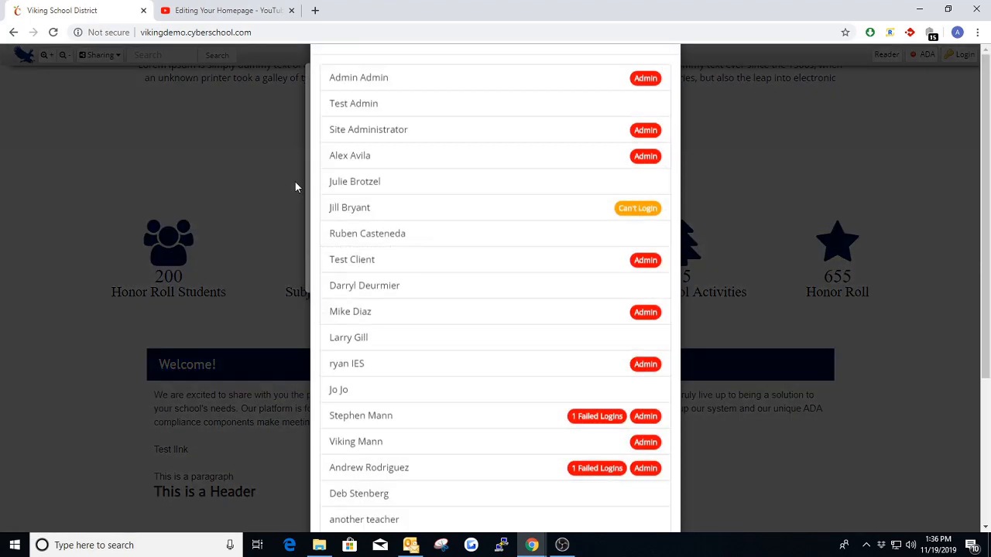
{"action": "left_click", "coordinate": [382, 208]}
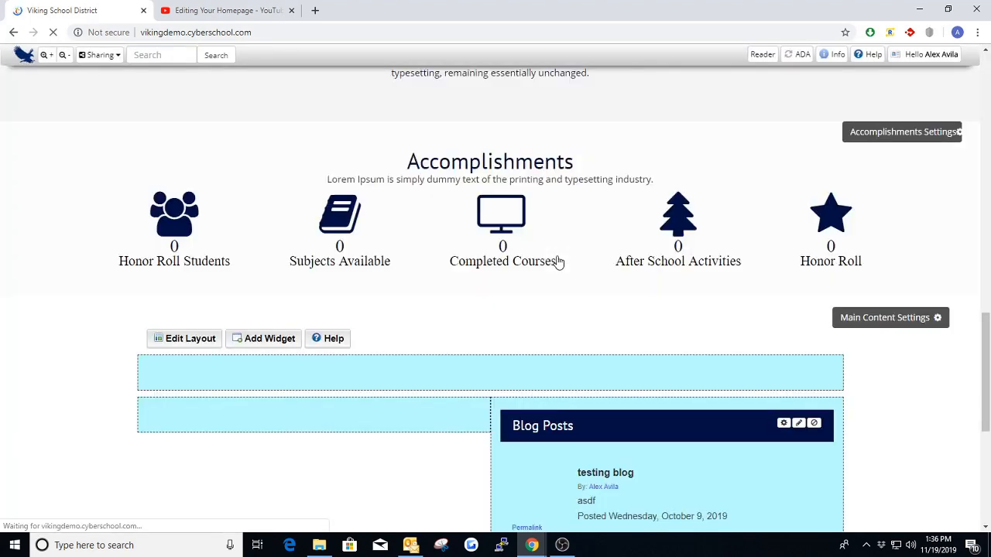
- Add a new Text Box widget to the homepage's main content area above the Welcome! box
{"action": "scroll", "coordinate": [270, 340], "scroll_direction": "down", "scroll_amount": 3}
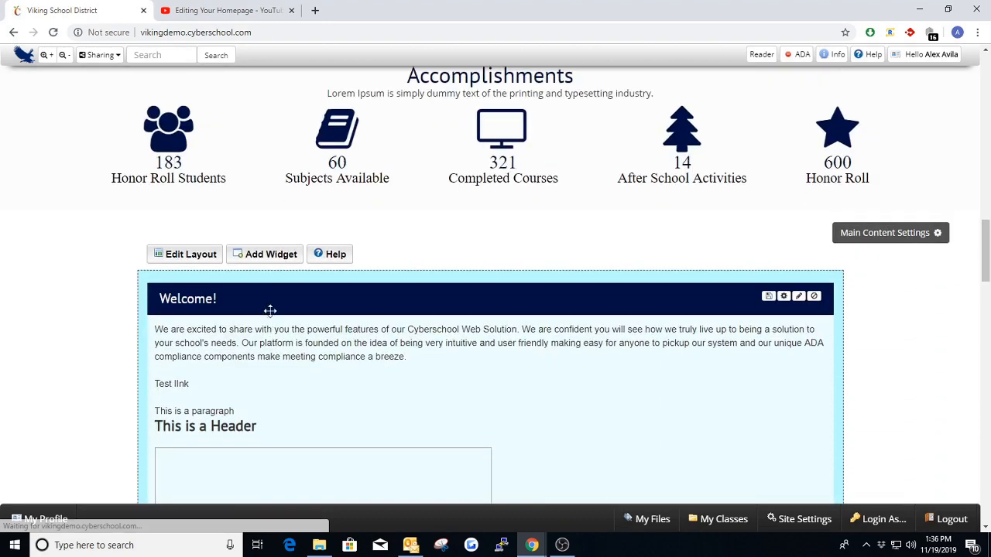
{"action": "left_click", "coordinate": [268, 254]}
{"action": "left_click", "coordinate": [358, 129]}
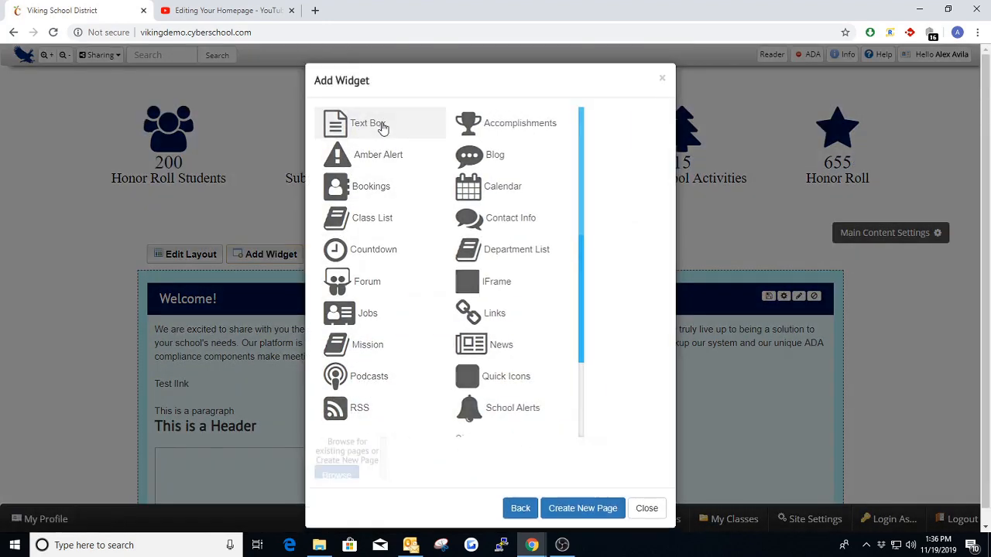
{"action": "left_click", "coordinate": [431, 128]}
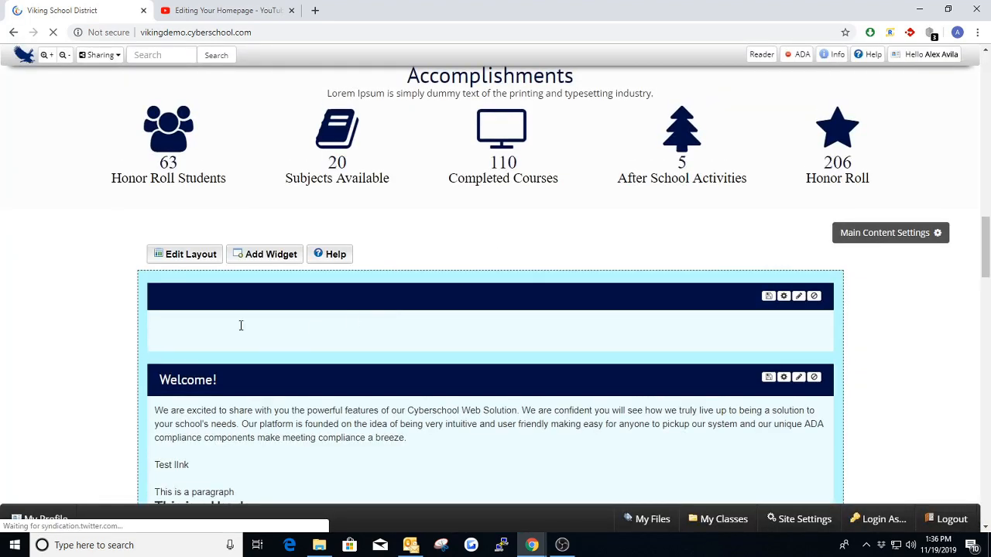
- Enter "this is a paragraph" in the new untitled text box and try to save it inline
{"action": "left_click", "coordinate": [231, 326]}
{"action": "type", "text": "this is a paragraph"}
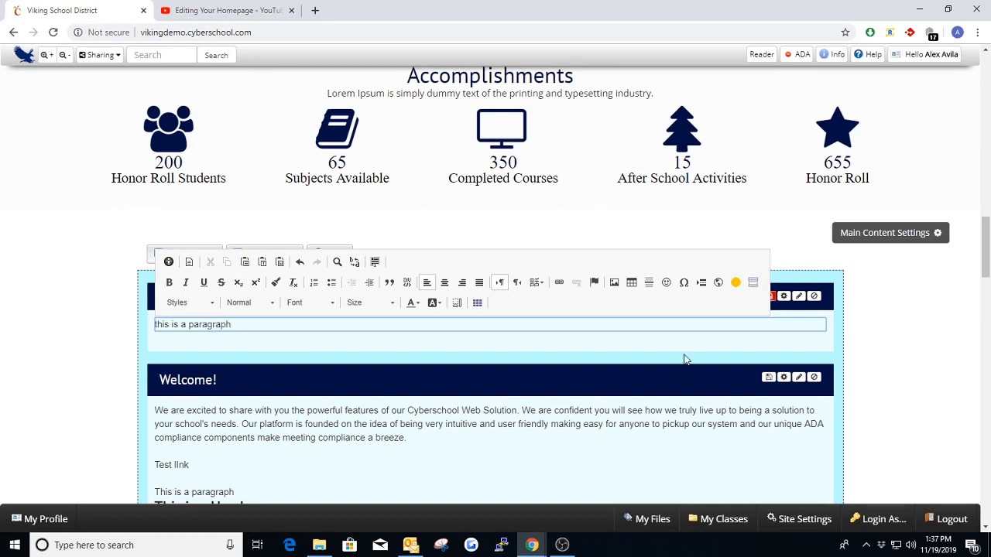
{"action": "left_click", "coordinate": [884, 328]}
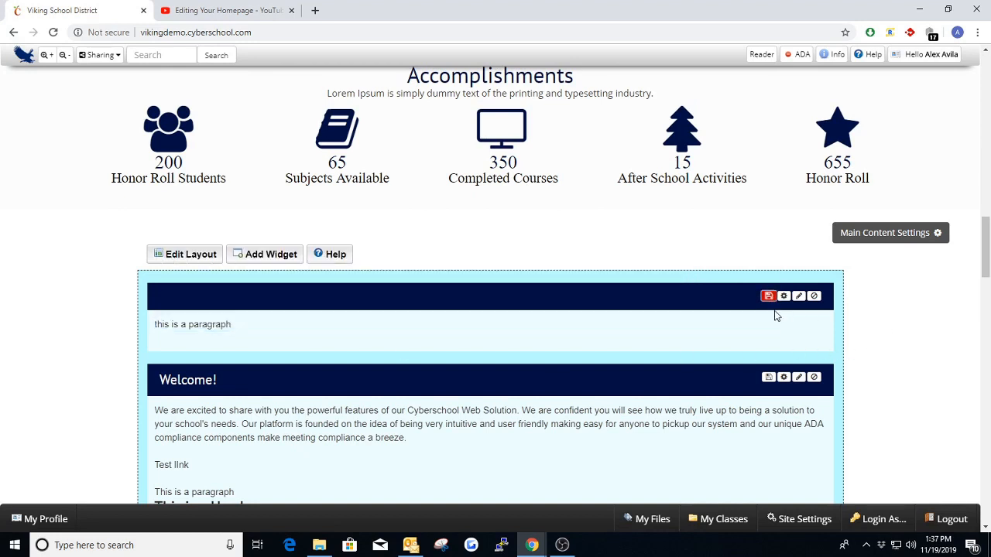
{"action": "left_click", "coordinate": [768, 298]}
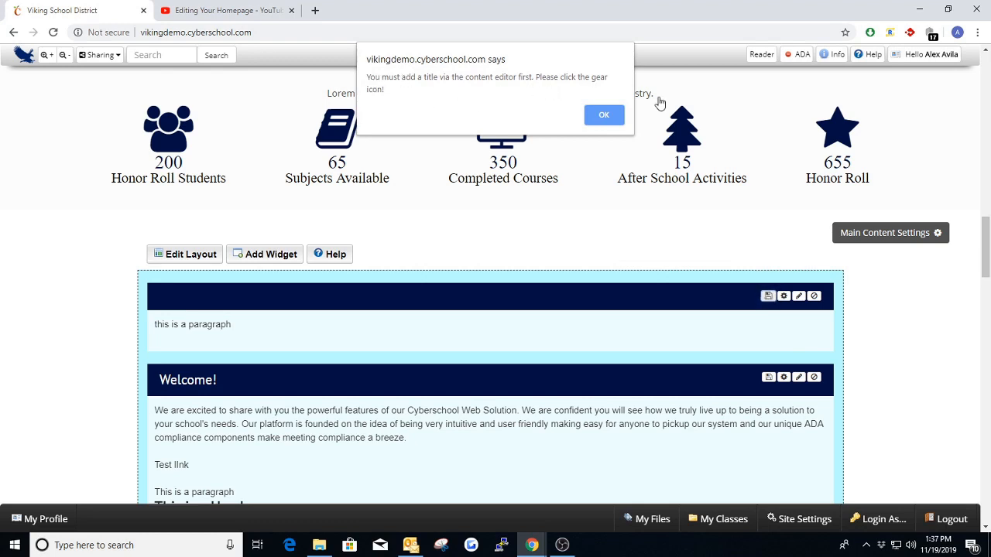
{"action": "left_click", "coordinate": [607, 116]}
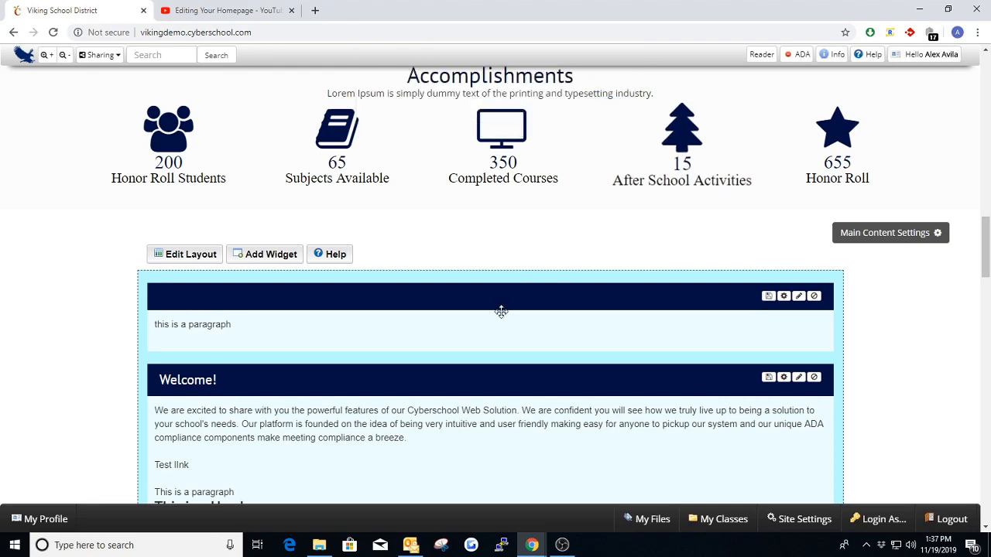
- Try to save the new text box from its content editor without a title, and close the editor
{"action": "left_click", "coordinate": [784, 297]}
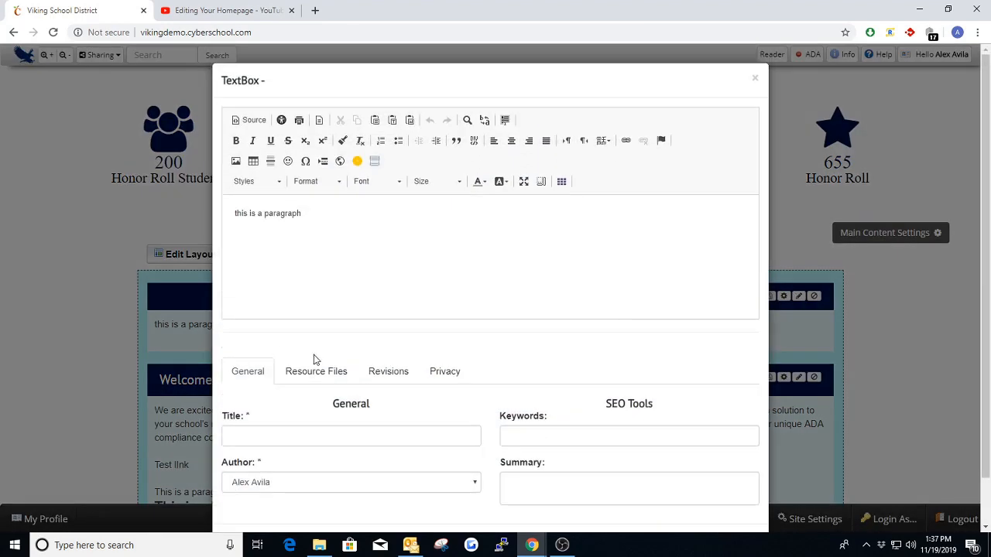
{"action": "scroll", "coordinate": [662, 439], "scroll_direction": "down", "scroll_amount": 1}
{"action": "left_click", "coordinate": [687, 499]}
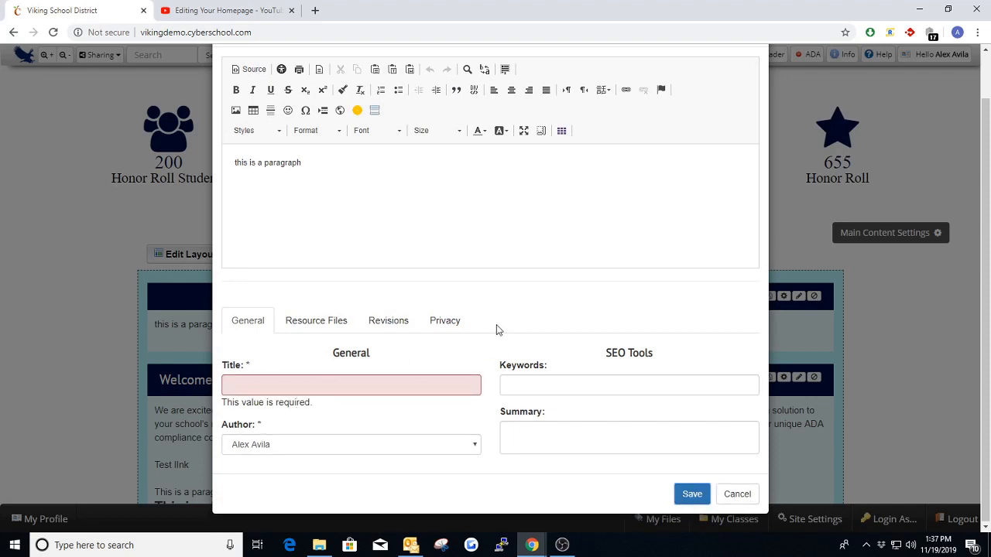
{"action": "left_click", "coordinate": [262, 388]}
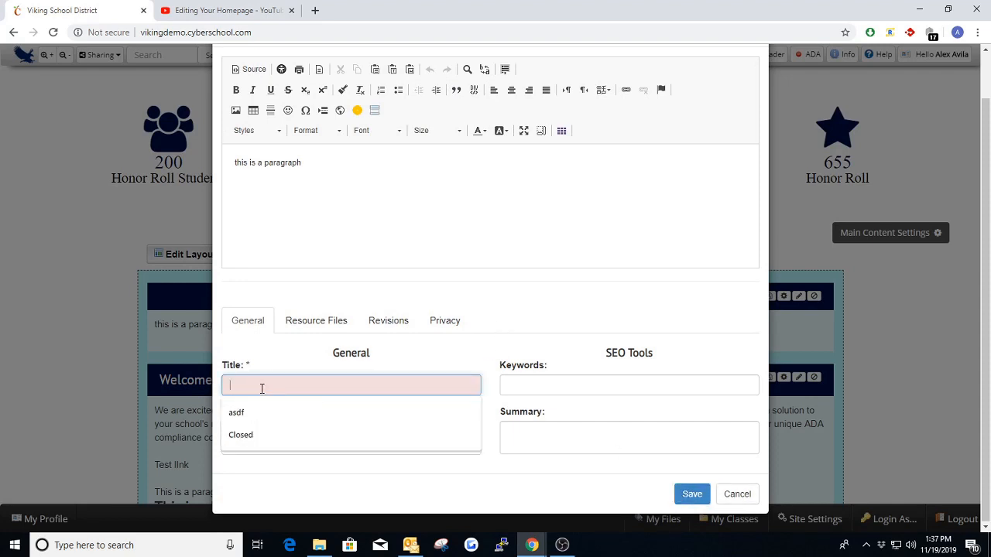
{"action": "left_click_drag", "start_coordinate": [316, 159], "coordinate": [233, 162]}
{"action": "left_click", "coordinate": [318, 164]}
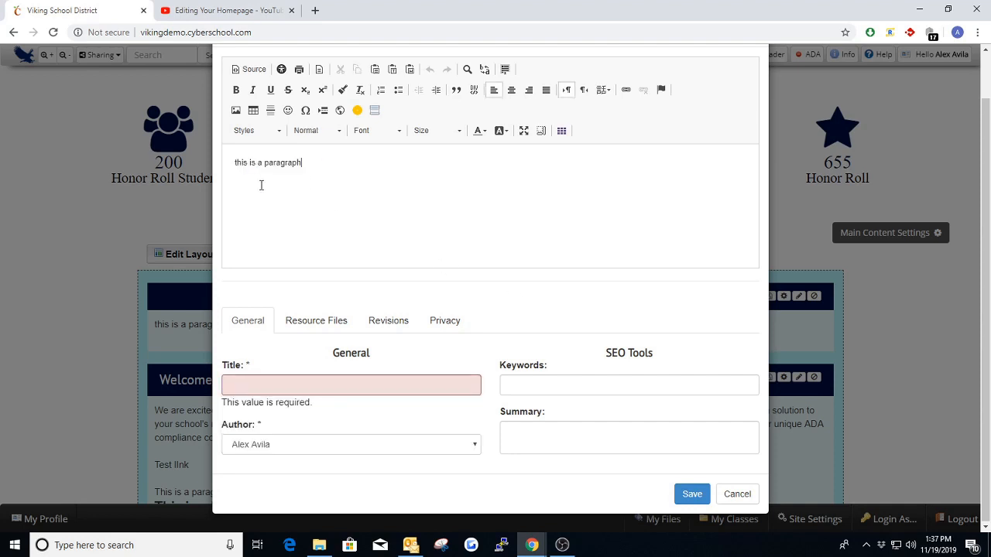
{"action": "scroll", "coordinate": [386, 208], "scroll_direction": "up", "scroll_amount": 1}
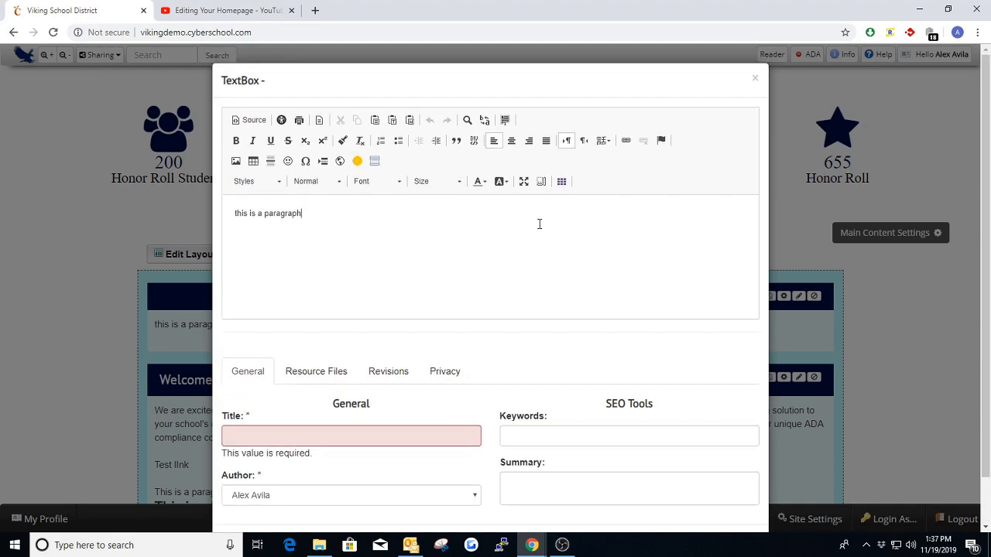
{"action": "left_click", "coordinate": [755, 79]}
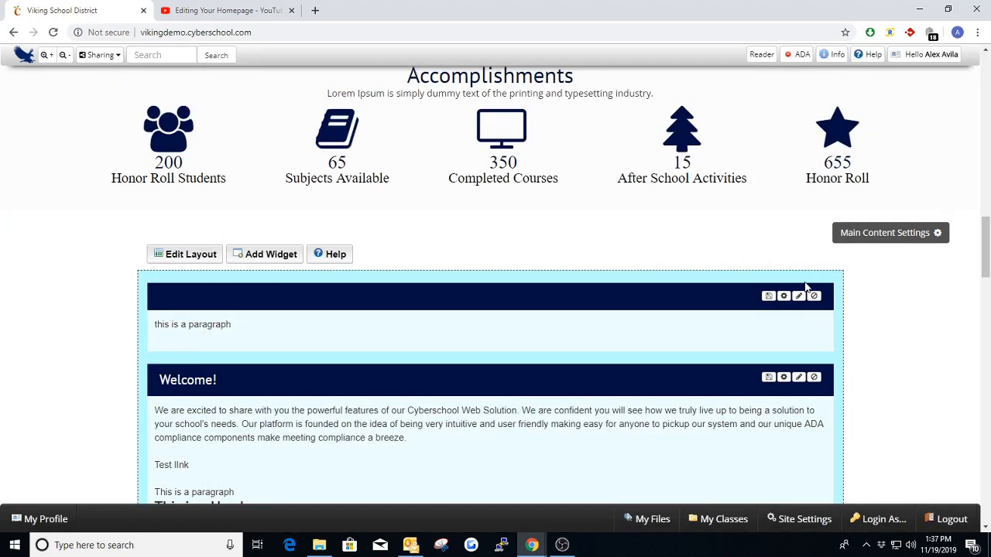
- Compare the new text box's inline editing tools with its full content editor, leaving both without changes
{"action": "left_click", "coordinate": [254, 329]}
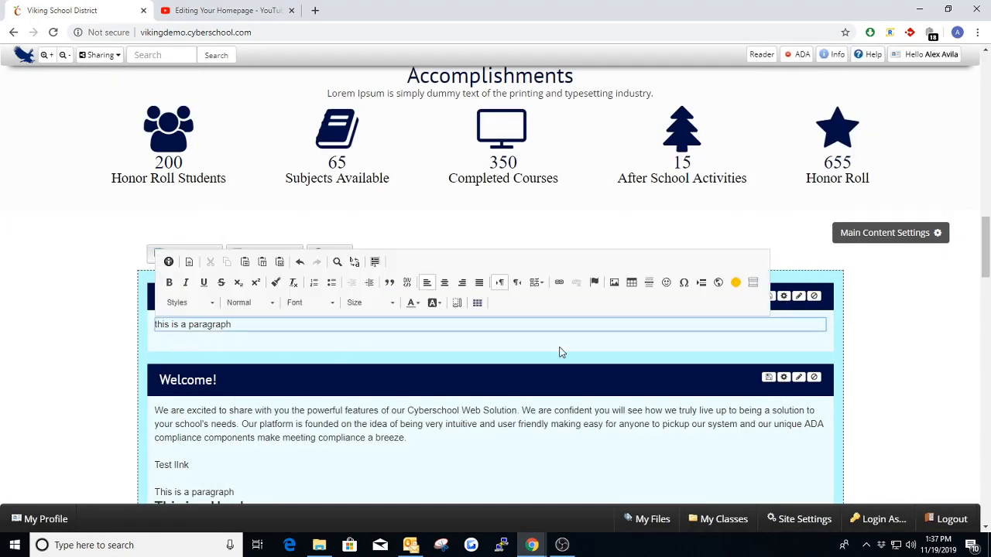
{"action": "left_click", "coordinate": [931, 308]}
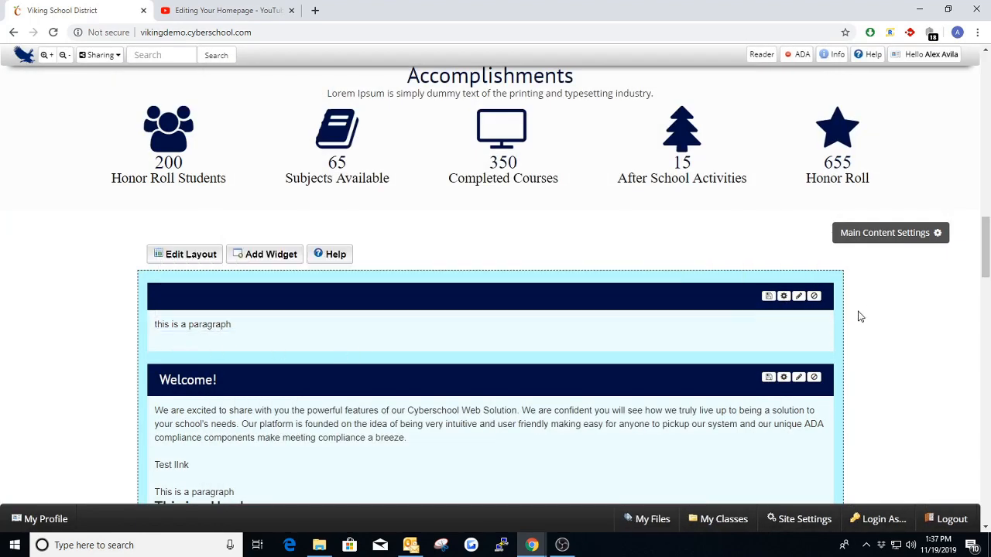
{"action": "left_click", "coordinate": [785, 298]}
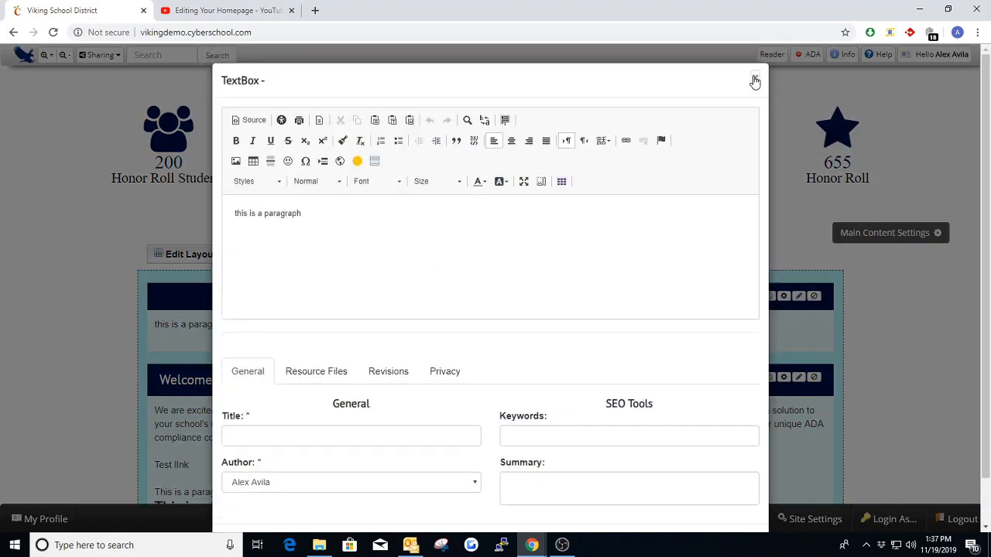
{"action": "left_click", "coordinate": [755, 82]}
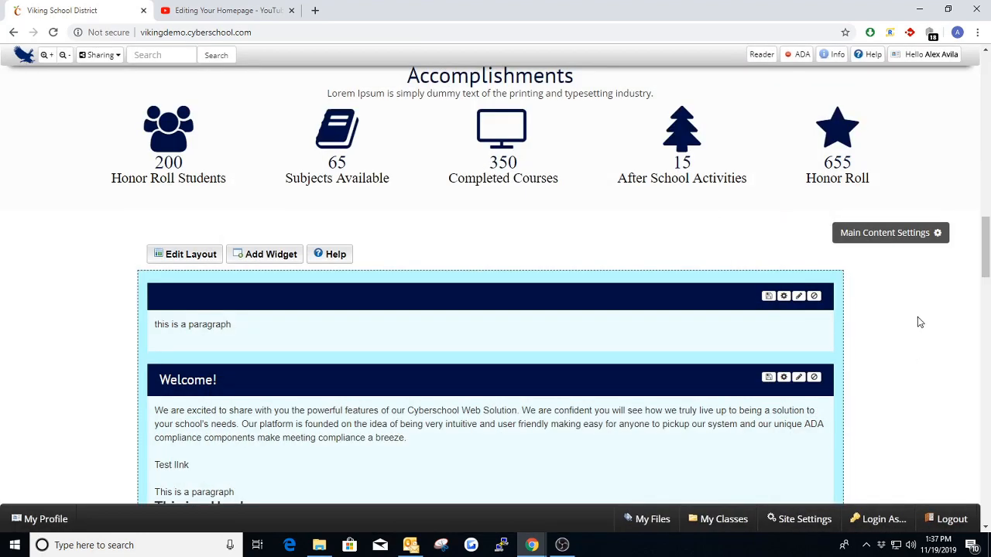